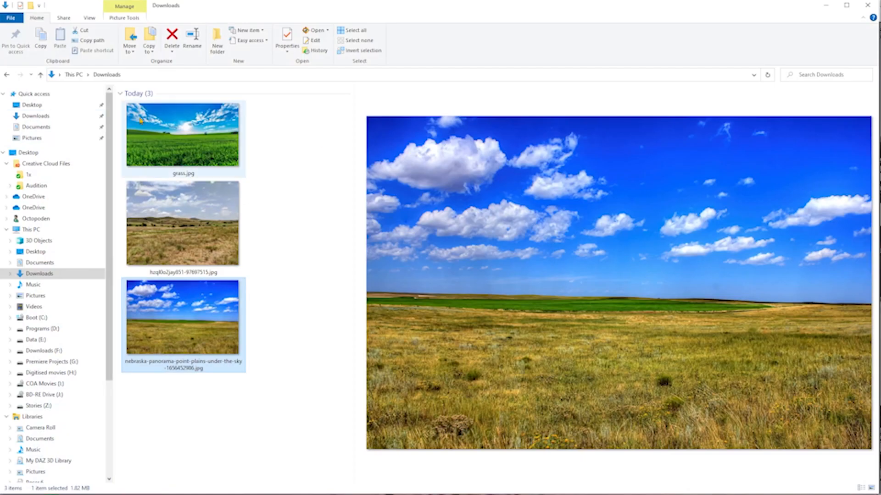
Step: Preview the three landscape photos in the Downloads folder to compare them as possible backgrounds
{"action": "key", "text": "Up"}
{"action": "key", "text": "Up"}
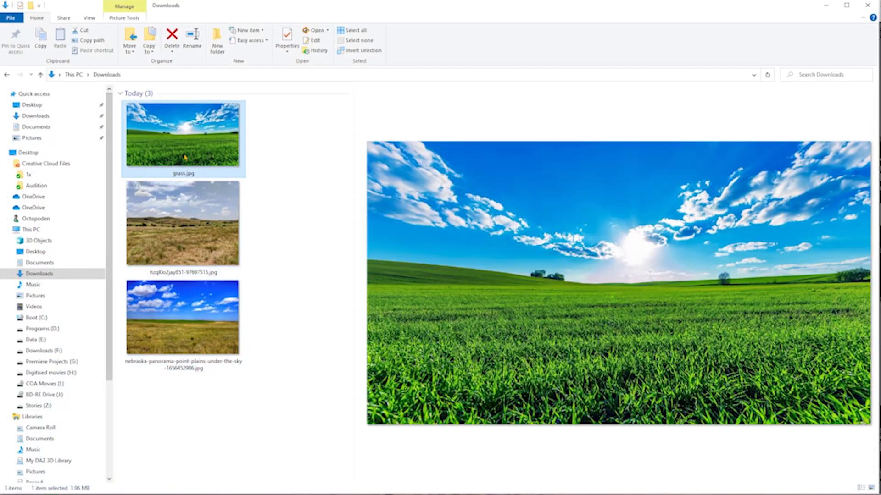
{"action": "left_click", "coordinate": [174, 223]}
{"action": "left_click", "coordinate": [175, 315]}
{"action": "left_click", "coordinate": [204, 244]}
{"action": "left_click", "coordinate": [203, 156]}
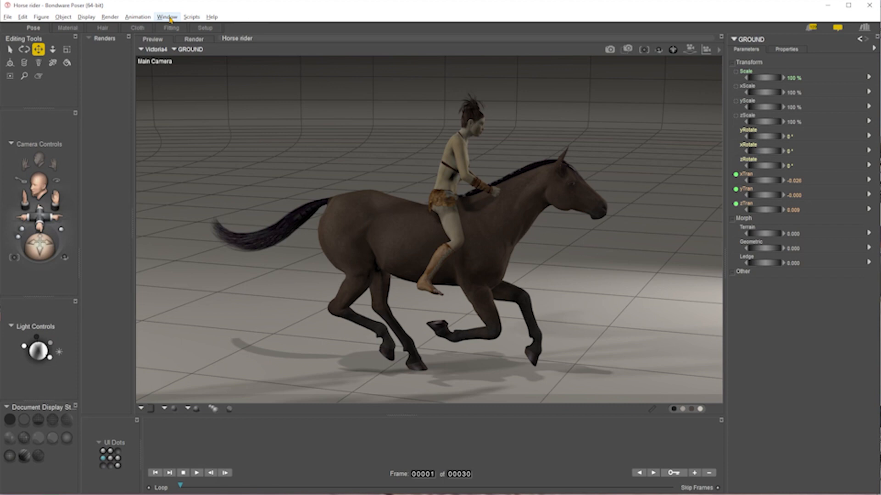
Step: Switch to Poser and delete all lights from the Horse rider scene
{"action": "left_click", "coordinate": [189, 19]}
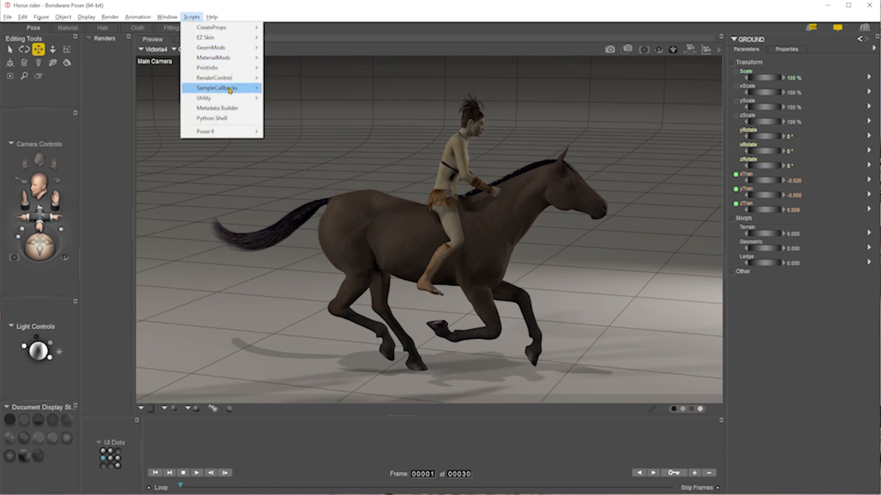
{"action": "mouse_move", "coordinate": [229, 98]}
{"action": "left_click", "coordinate": [301, 130]}
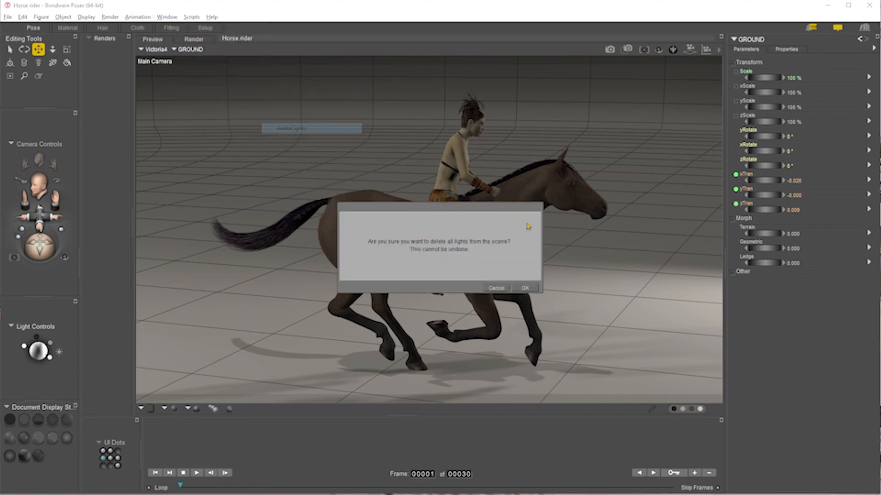
{"action": "left_click", "coordinate": [525, 288]}
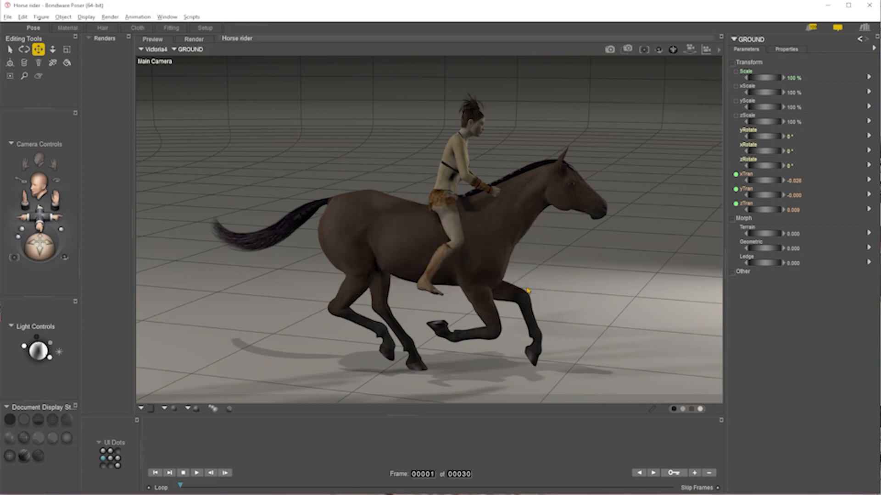
Step: Create an infinite light and aim it from above and in front at the camera-facing side of the horse and rider
{"action": "left_click", "coordinate": [60, 353]}
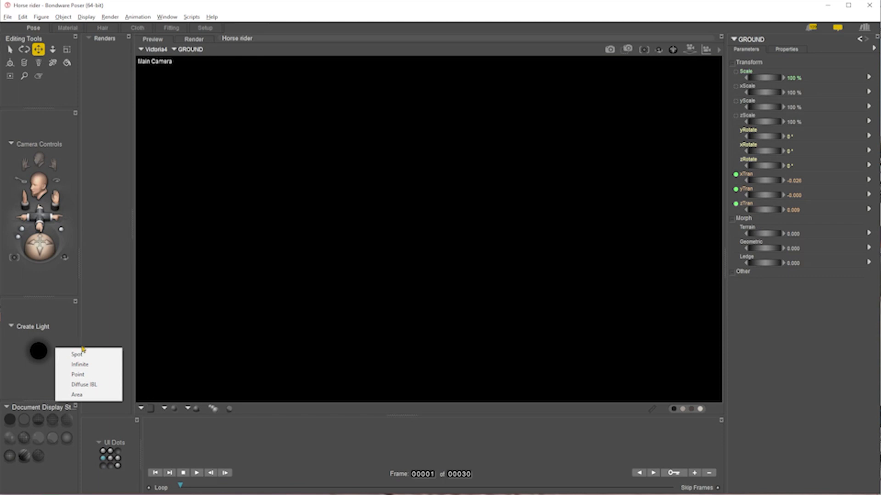
{"action": "left_click", "coordinate": [79, 364]}
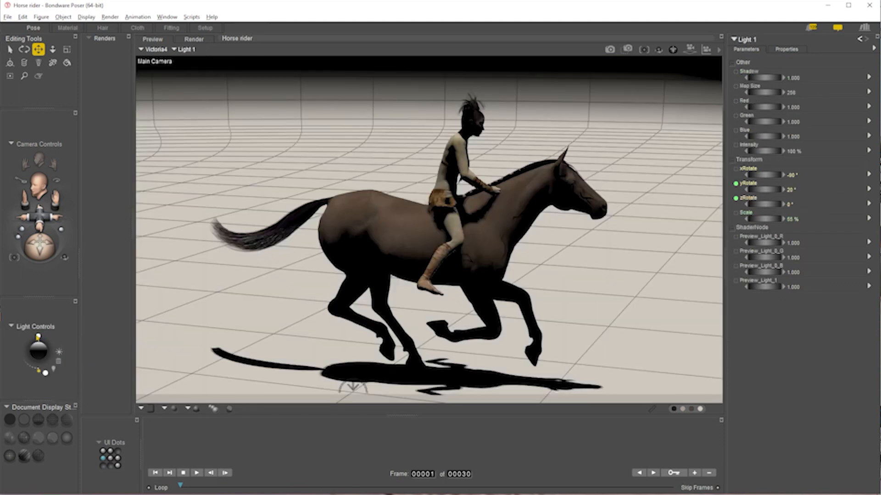
{"action": "left_click_drag", "start_coordinate": [39, 338], "coordinate": [42, 342]}
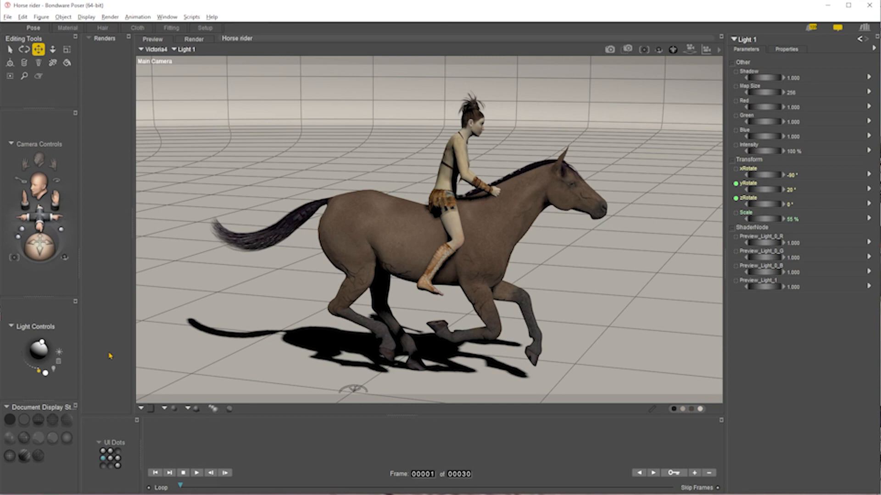
Step: Set the new light's colour to a pale blue with red 240, green 240 and blue 255
{"action": "left_click", "coordinate": [46, 372]}
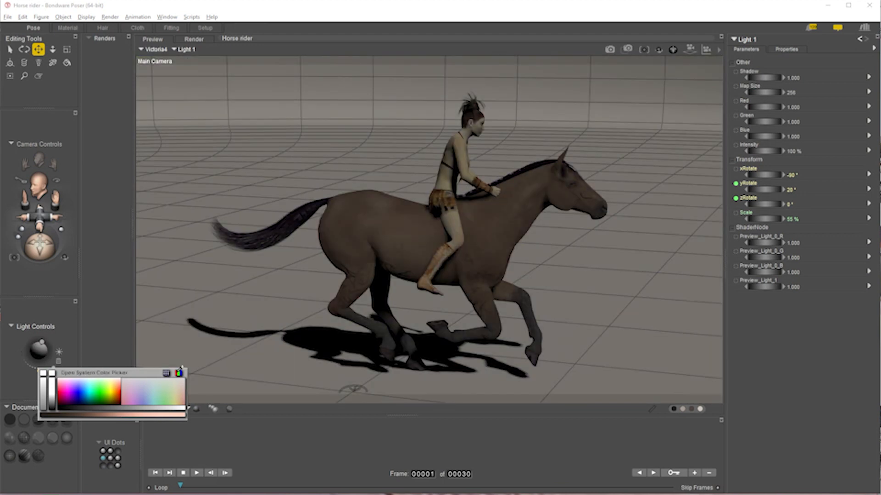
{"action": "left_click", "coordinate": [180, 372]}
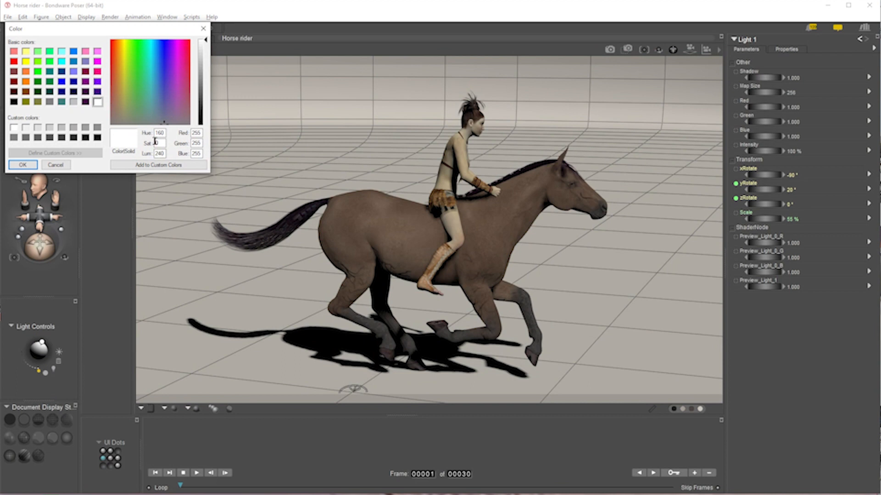
{"action": "double_click", "coordinate": [196, 133]}
{"action": "type", "text": "240"}
{"action": "key", "text": "Tab"}
{"action": "type", "text": "240"}
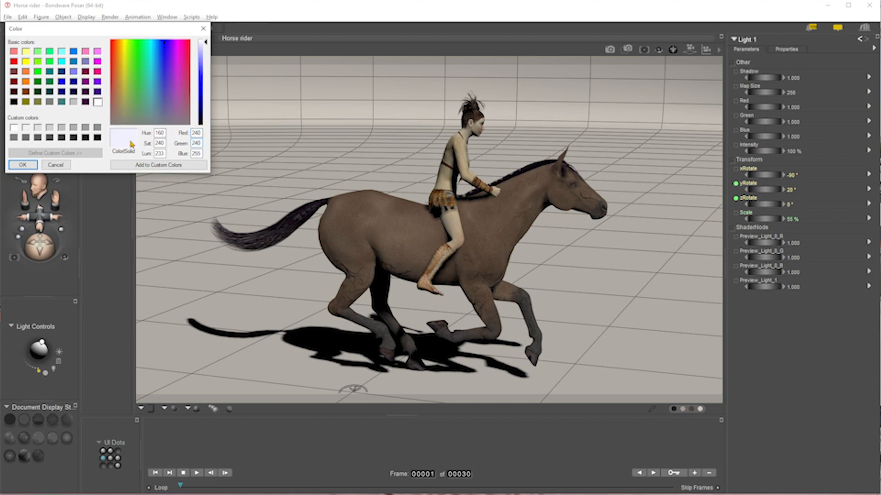
{"action": "left_click", "coordinate": [22, 166]}
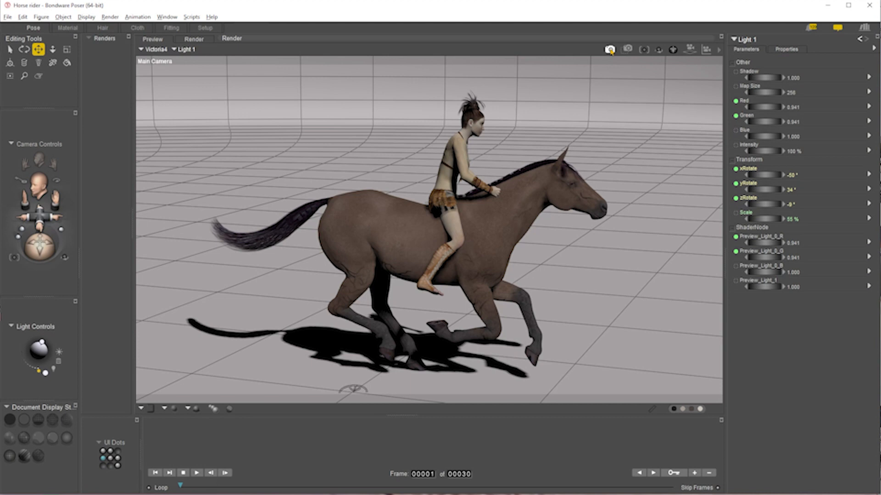
Step: Render the horse and rider scene and inspect the rider, the horse and the hair in the finished render
{"action": "left_click", "coordinate": [610, 49]}
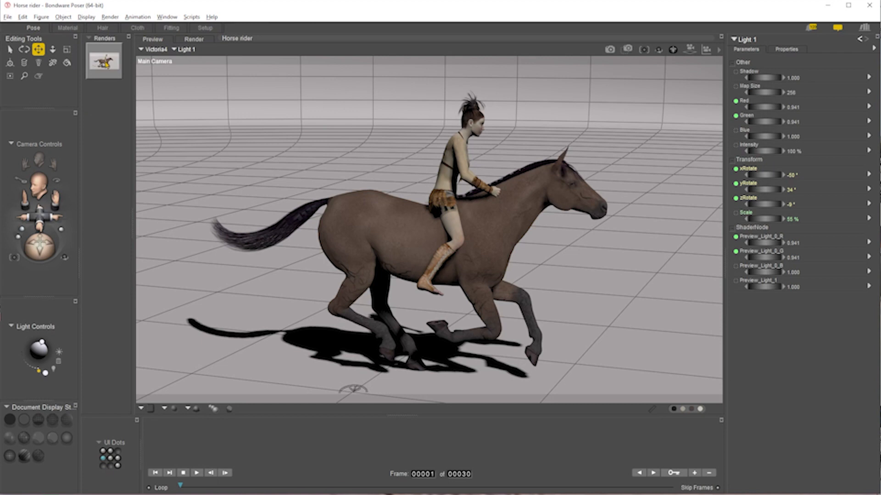
{"action": "left_click", "coordinate": [110, 66]}
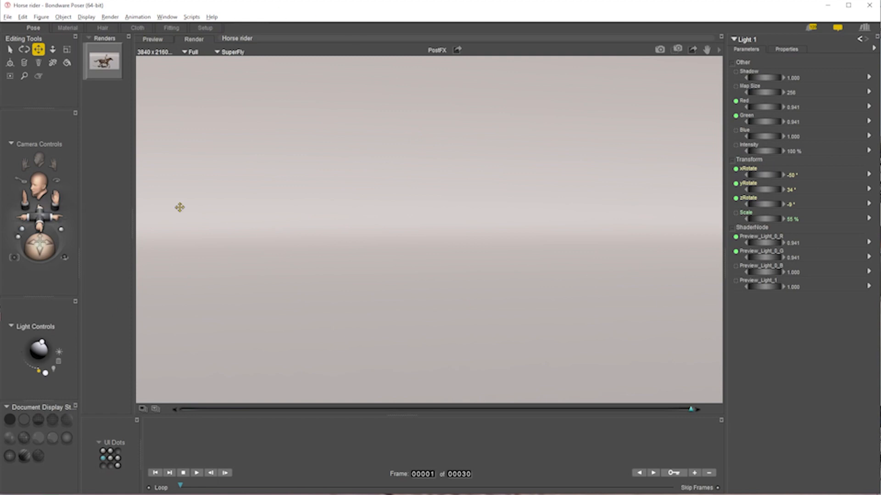
{"action": "left_click_drag", "start_coordinate": [577, 232], "coordinate": [309, 146]}
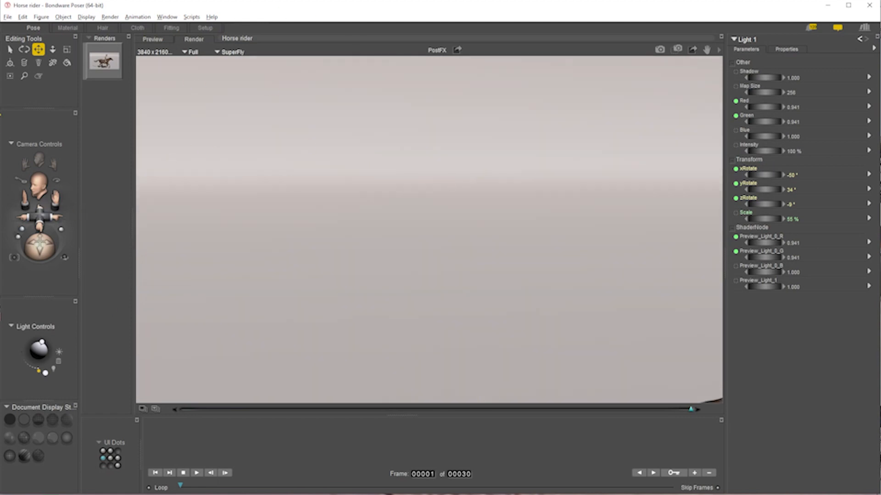
{"action": "scroll", "coordinate": [359, 366], "scroll_direction": "down", "scroll_amount": 2}
{"action": "scroll", "coordinate": [642, 326], "scroll_direction": "up", "scroll_amount": 3}
{"action": "left_click_drag", "start_coordinate": [641, 326], "coordinate": [188, 216]}
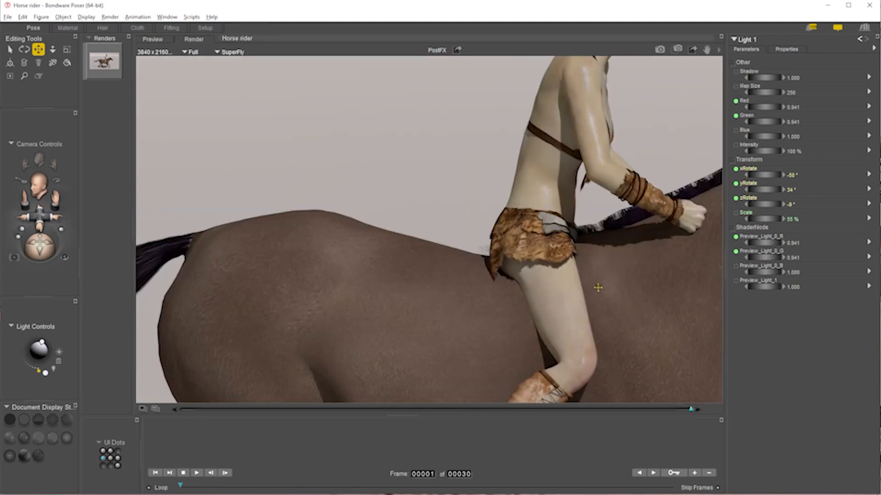
{"action": "left_click_drag", "start_coordinate": [597, 288], "coordinate": [492, 205]}
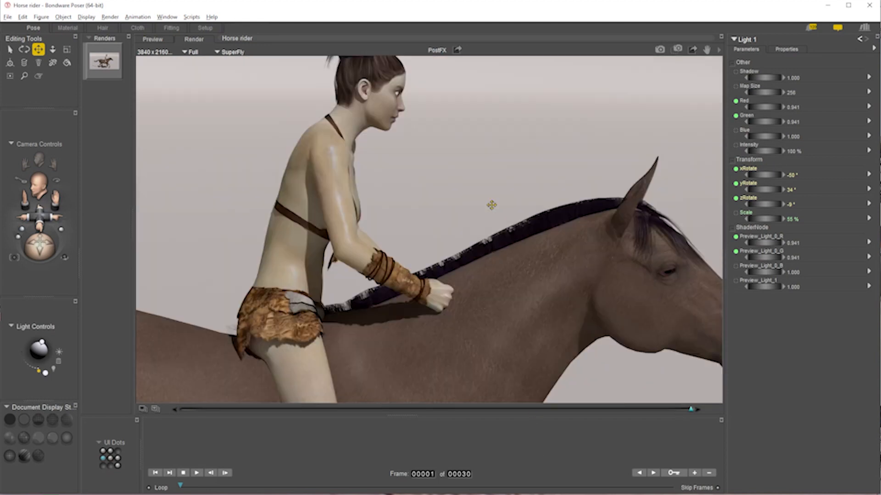
{"action": "left_click_drag", "start_coordinate": [467, 306], "coordinate": [696, 356]}
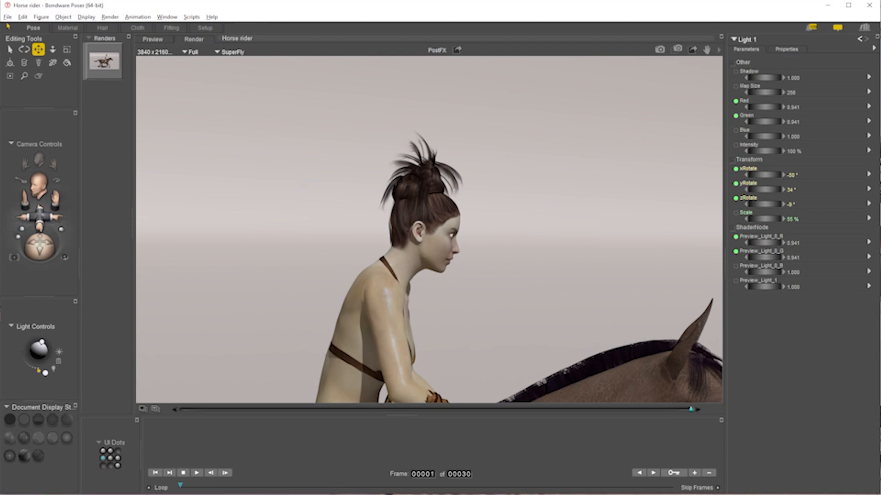
Step: Export the finished render as an image to the Downloads folder under the name rider - no trans.png
{"action": "left_click", "coordinate": [7, 17]}
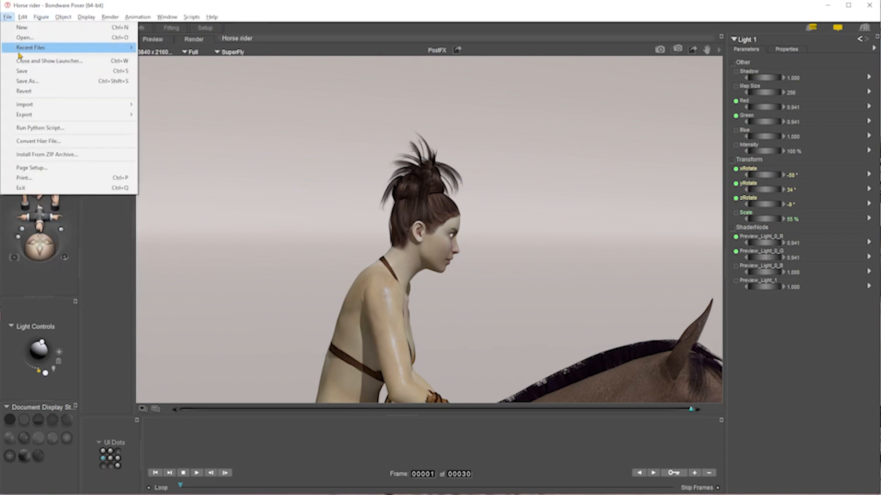
{"action": "mouse_move", "coordinate": [29, 114]}
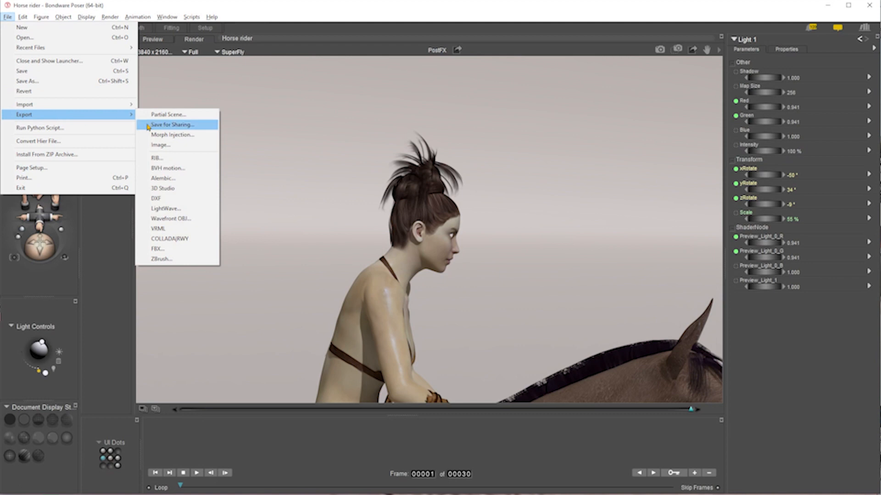
{"action": "left_click", "coordinate": [160, 145]}
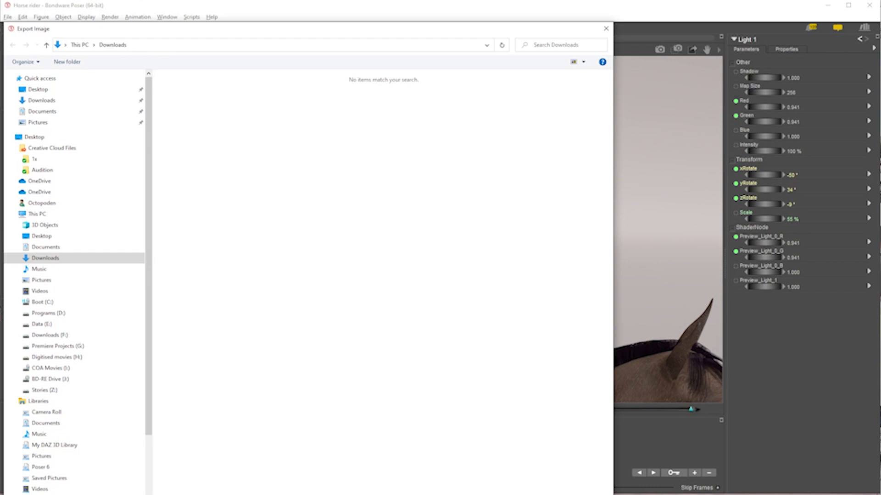
{"action": "key", "text": "Escape"}
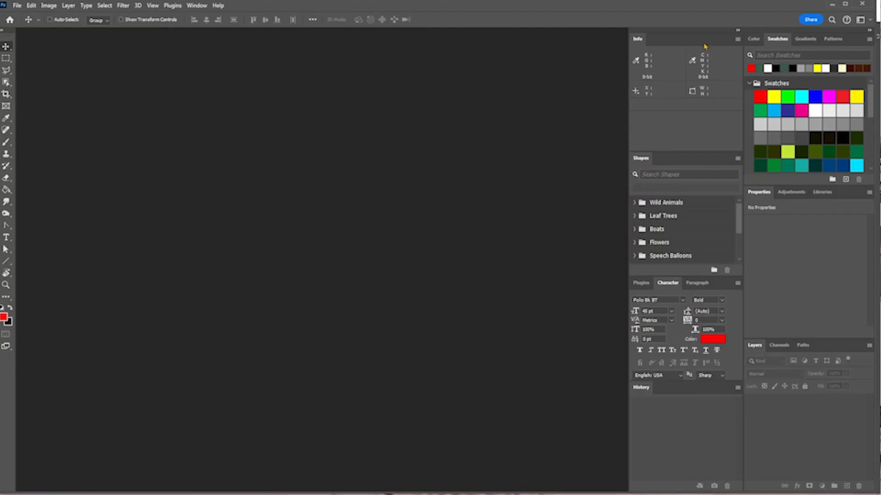
Step: Switch to Photoshop and open rider - no trans.png from the Downloads folder
{"action": "left_click", "coordinate": [17, 6]}
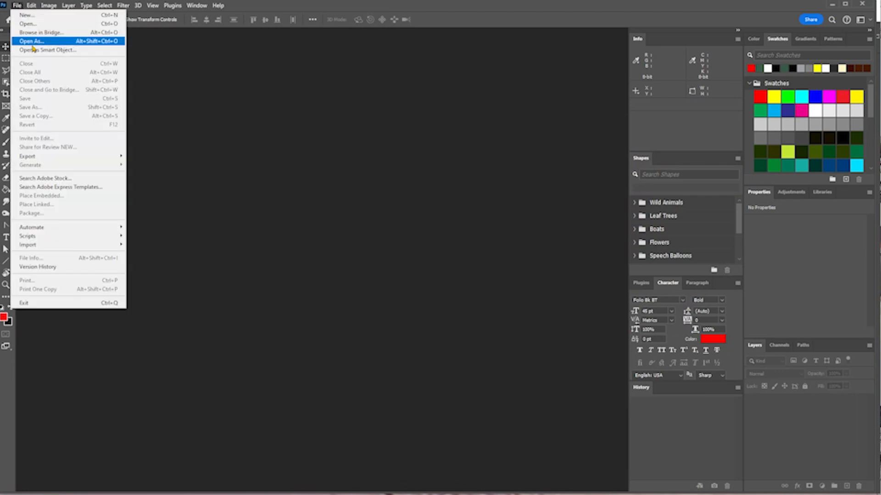
{"action": "left_click", "coordinate": [26, 24]}
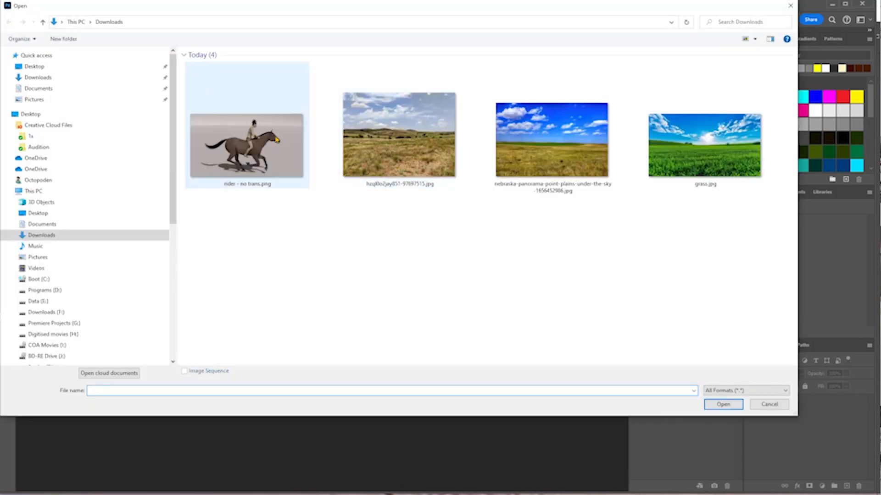
{"action": "double_click", "coordinate": [259, 138]}
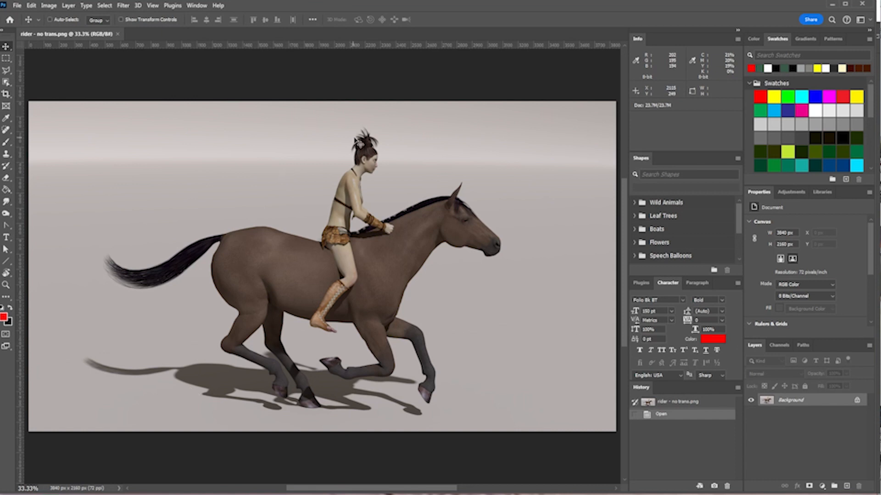
Step: Try to select the plain grey background around the horse and rider with the Magic Wand Tool
{"action": "scroll", "coordinate": [352, 147], "scroll_direction": "up", "scroll_amount": 3, "text": "alt"}
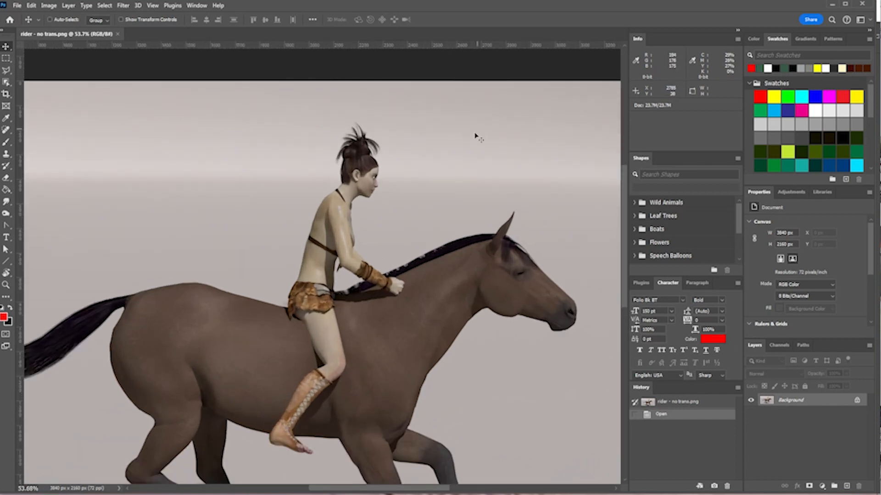
{"action": "scroll", "coordinate": [477, 137], "scroll_direction": "down", "scroll_amount": 3, "text": "alt"}
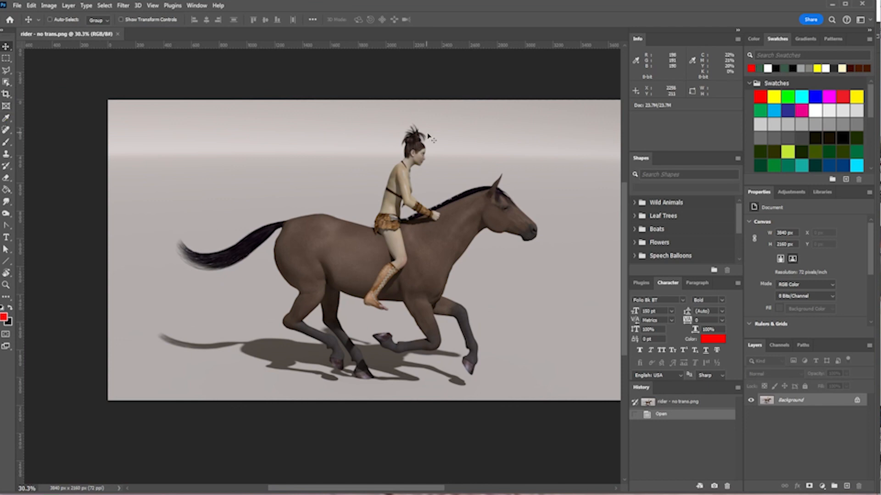
{"action": "left_click", "coordinate": [7, 82]}
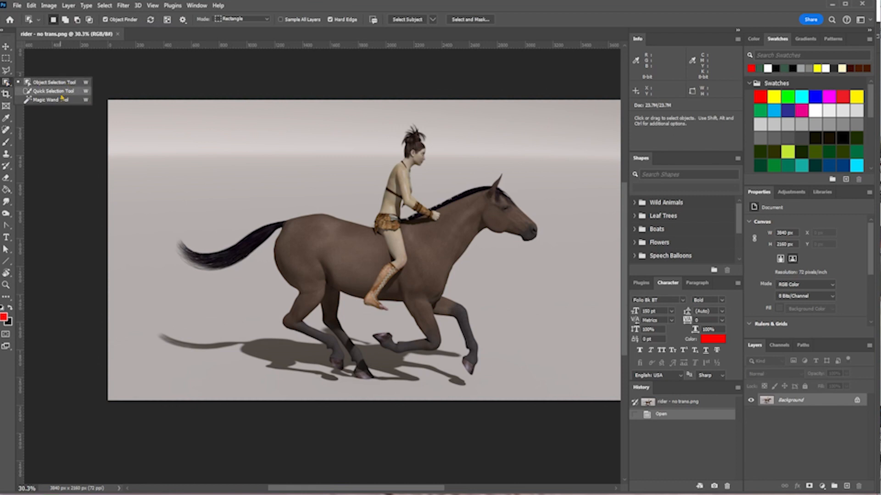
{"action": "left_click", "coordinate": [65, 100]}
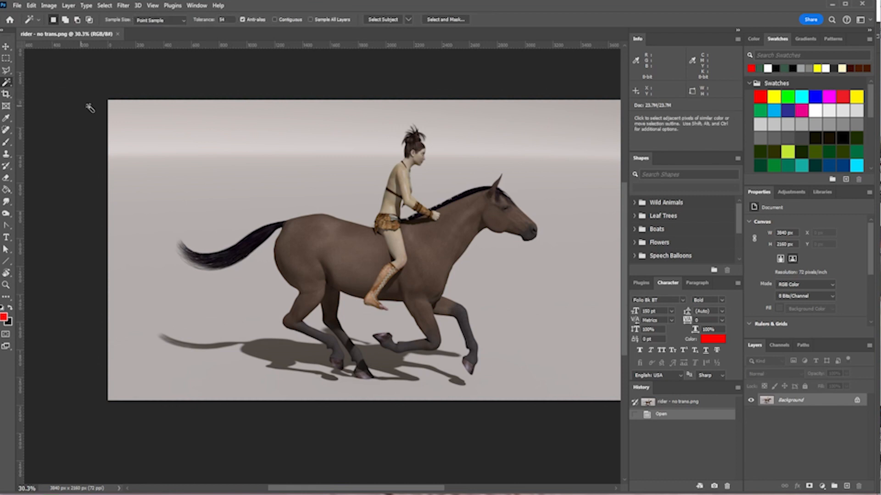
{"action": "left_click", "coordinate": [275, 182]}
Step: Examine the selection's edges around the rider's hair and clear the selection
{"action": "scroll", "coordinate": [419, 122], "scroll_direction": "up", "scroll_amount": 5, "text": "alt"}
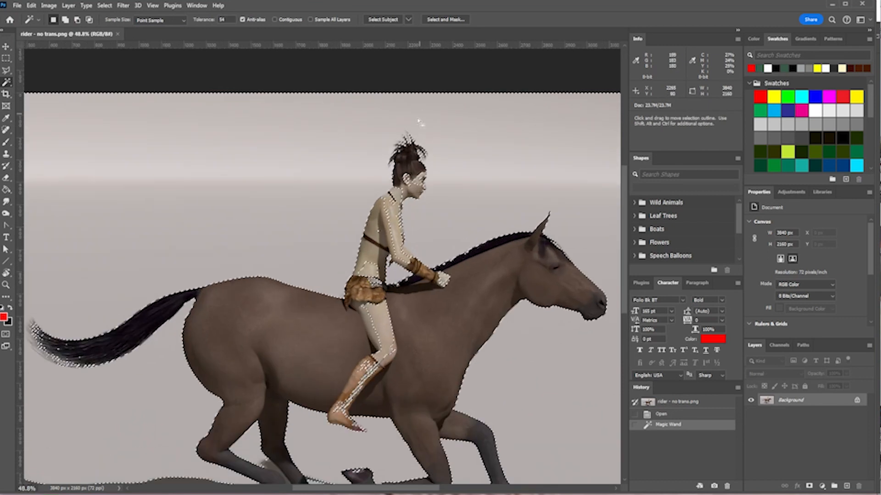
{"action": "scroll", "coordinate": [418, 122], "scroll_direction": "up", "scroll_amount": 10, "text": "alt"}
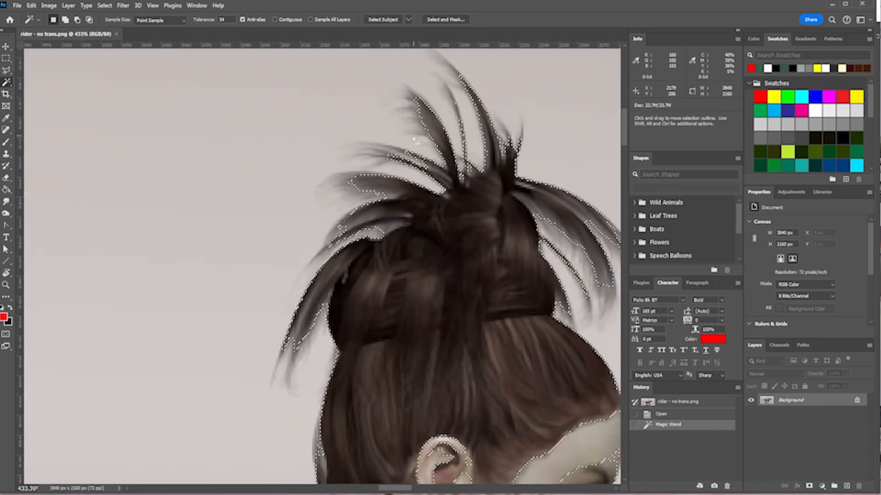
{"action": "scroll", "coordinate": [387, 152], "scroll_direction": "up", "scroll_amount": 3, "text": "alt"}
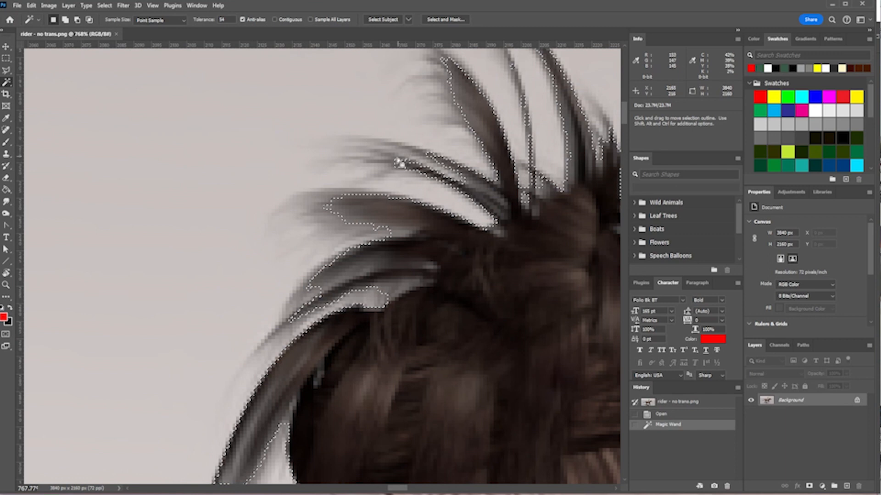
{"action": "scroll", "coordinate": [468, 172], "scroll_direction": "down", "scroll_amount": 4, "text": "alt"}
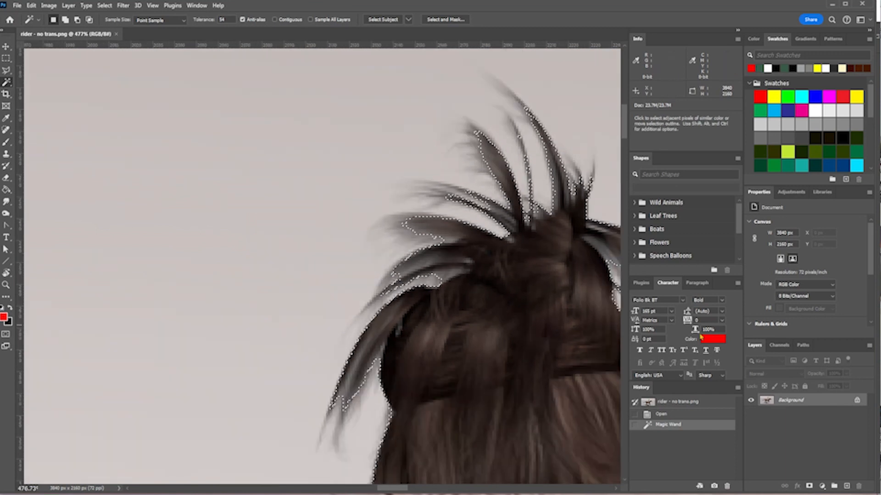
{"action": "scroll", "coordinate": [261, 191], "scroll_direction": "down", "scroll_amount": 6, "text": "alt"}
{"action": "scroll", "coordinate": [223, 283], "scroll_direction": "down", "scroll_amount": 6, "text": "alt"}
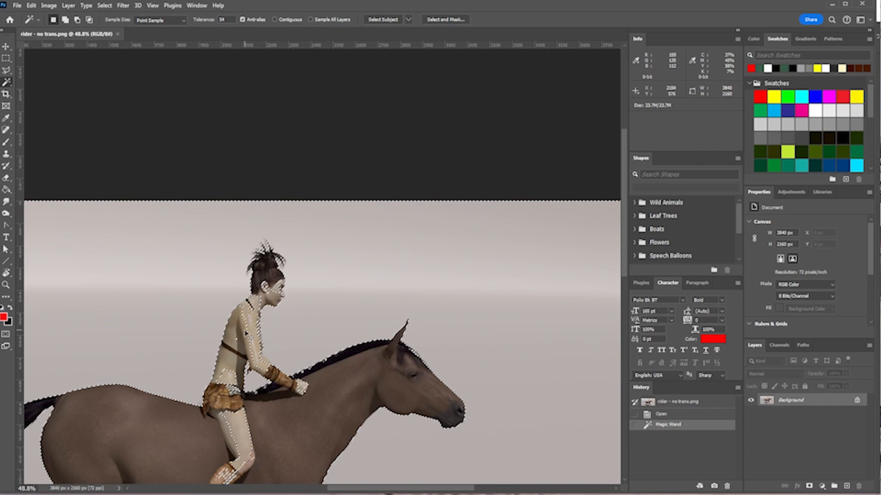
{"action": "key", "text": "ctrl+d"}
{"action": "scroll", "coordinate": [116, 180], "scroll_direction": "down", "scroll_amount": 5, "text": "alt"}
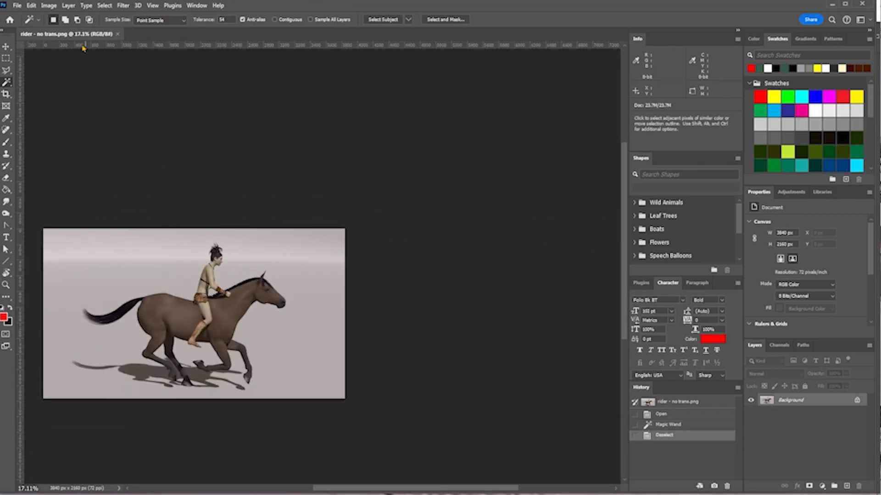
Step: Select the horse and rider with the Object Selection Tool by framing them in a rectangle about 2953 by 1950 px
{"action": "right_click", "coordinate": [7, 83]}
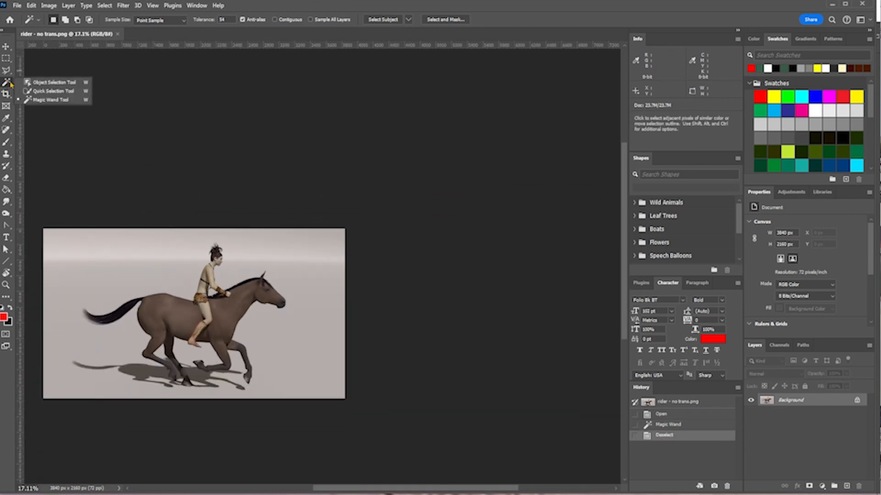
{"action": "left_click", "coordinate": [51, 79]}
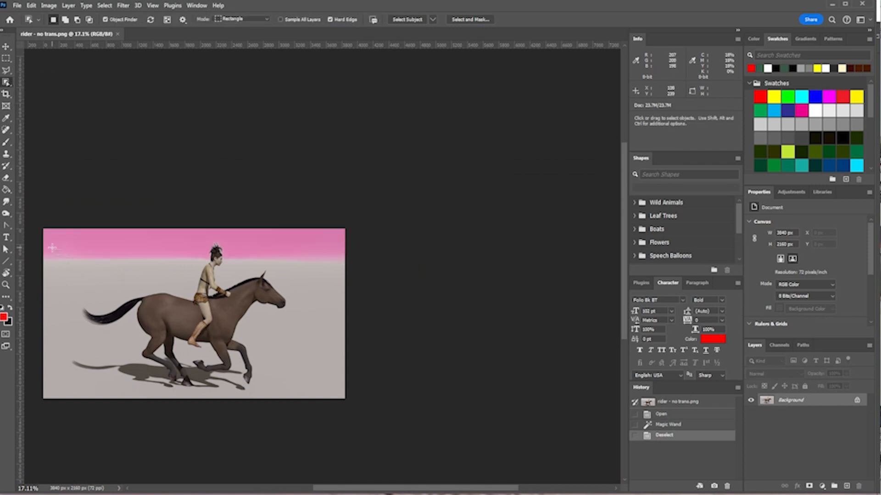
{"action": "mouse_move", "coordinate": [51, 247]}
{"action": "left_mouse_down"}
{"action": "mouse_move", "coordinate": [316, 401]}
{"action": "mouse_move", "coordinate": [216, 242]}
{"action": "mouse_move", "coordinate": [64, 236]}
{"action": "left_mouse_up"}
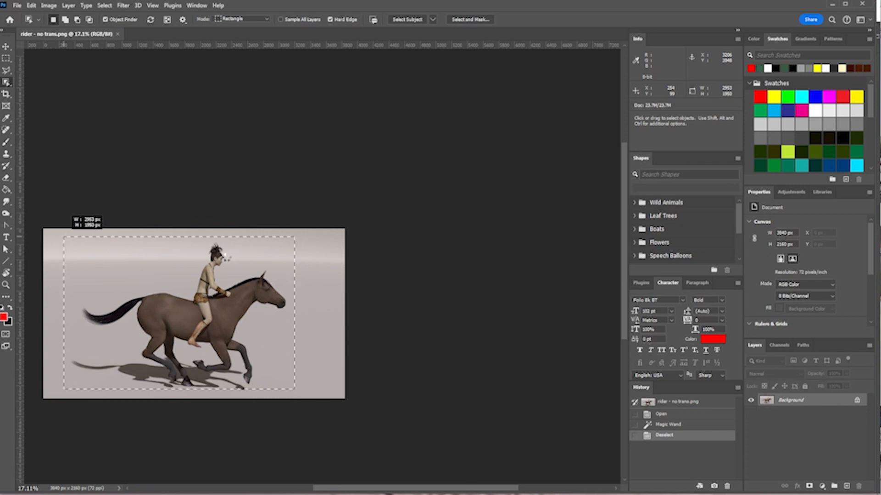
{"action": "left_click_drag", "start_coordinate": [64, 237], "coordinate": [64, 237]}
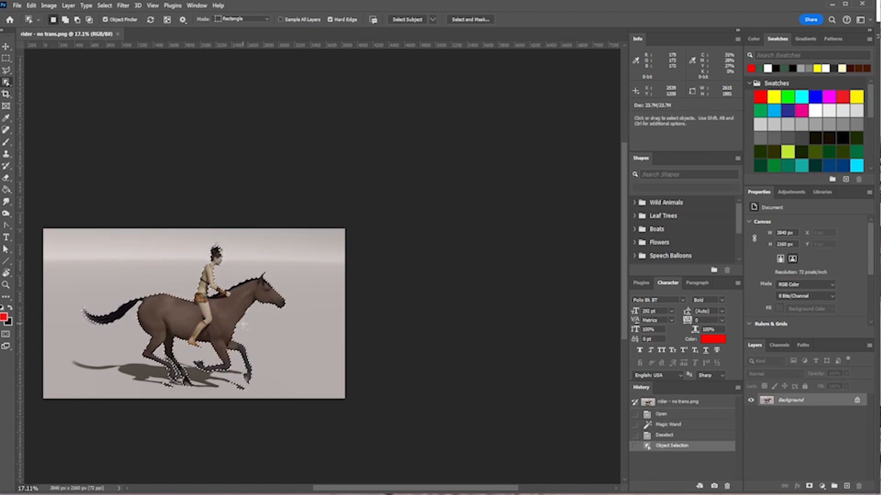
Step: Add a layer mask from the selection to hide the grey background around the horse and rider
{"action": "right_click", "coordinate": [767, 402]}
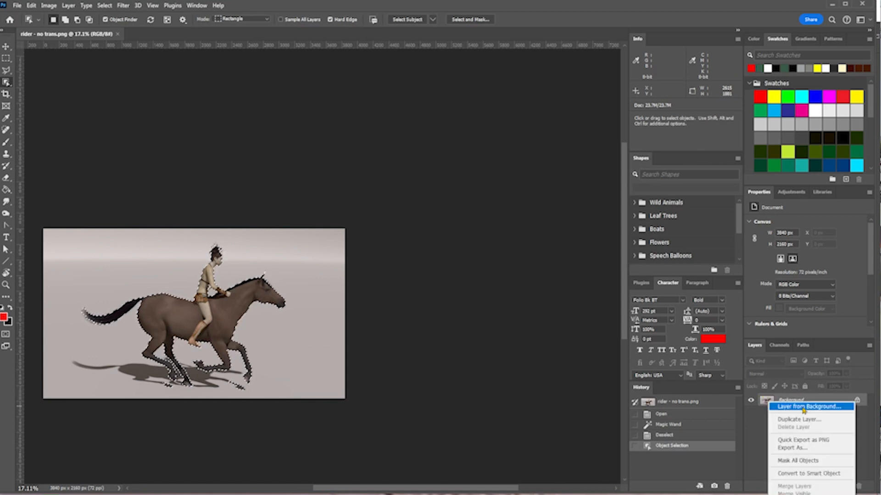
{"action": "left_click", "coordinate": [759, 475]}
{"action": "left_click", "coordinate": [809, 486]}
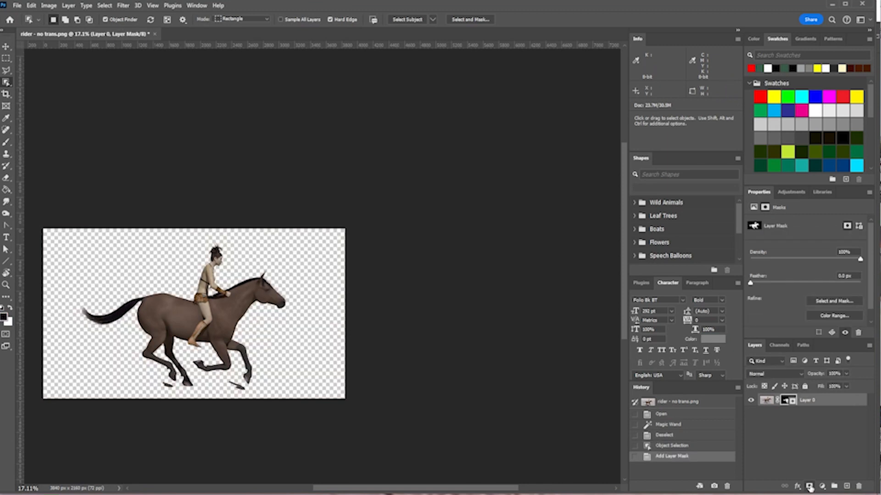
Step: Examine the masked edges around the rider's hair against the transparent background
{"action": "left_click", "coordinate": [787, 402], "text": "alt+shift"}
{"action": "scroll", "coordinate": [190, 253], "scroll_direction": "up", "scroll_amount": 5, "text": "alt"}
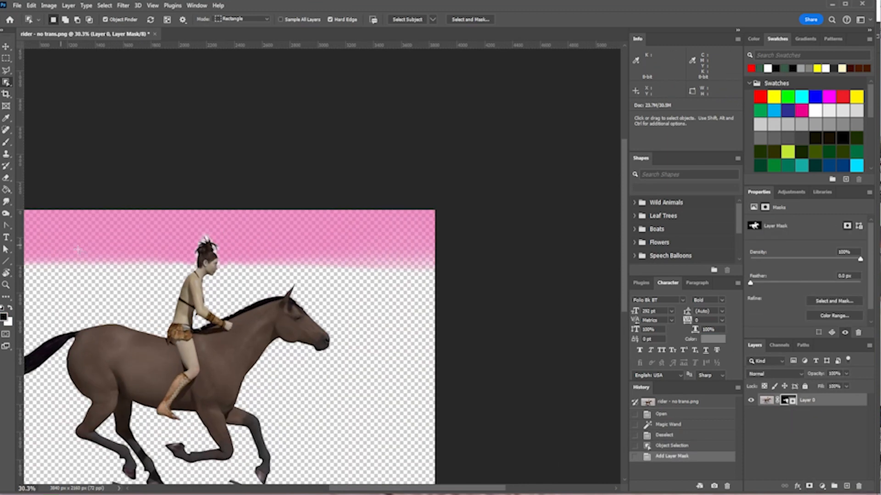
{"action": "scroll", "coordinate": [305, 224], "scroll_direction": "up", "scroll_amount": 3, "text": "alt"}
{"action": "key", "text": "backslash"}
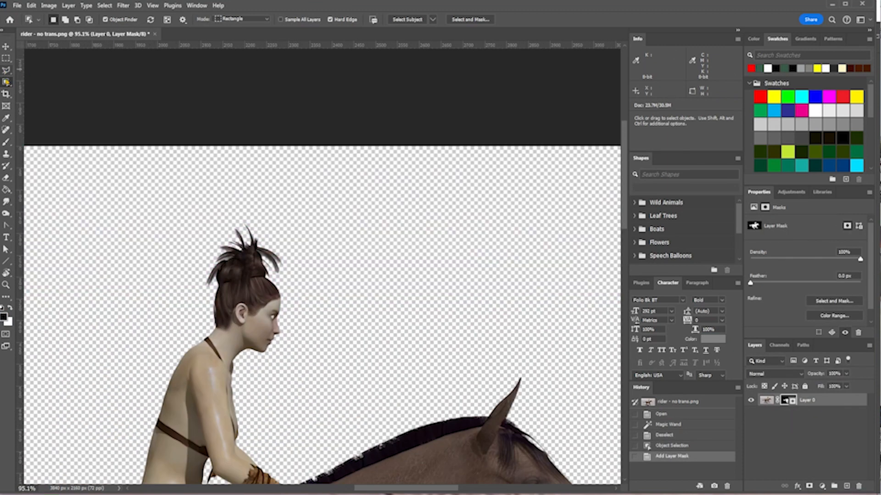
{"action": "left_click", "coordinate": [7, 48]}
{"action": "scroll", "coordinate": [264, 252], "scroll_direction": "up", "scroll_amount": 6, "text": "alt"}
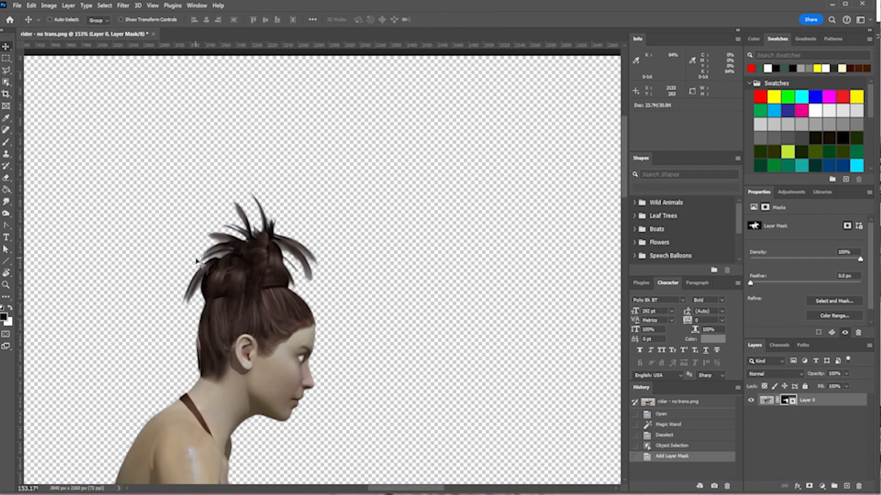
{"action": "scroll", "coordinate": [268, 255], "scroll_direction": "down", "scroll_amount": 4, "text": "alt"}
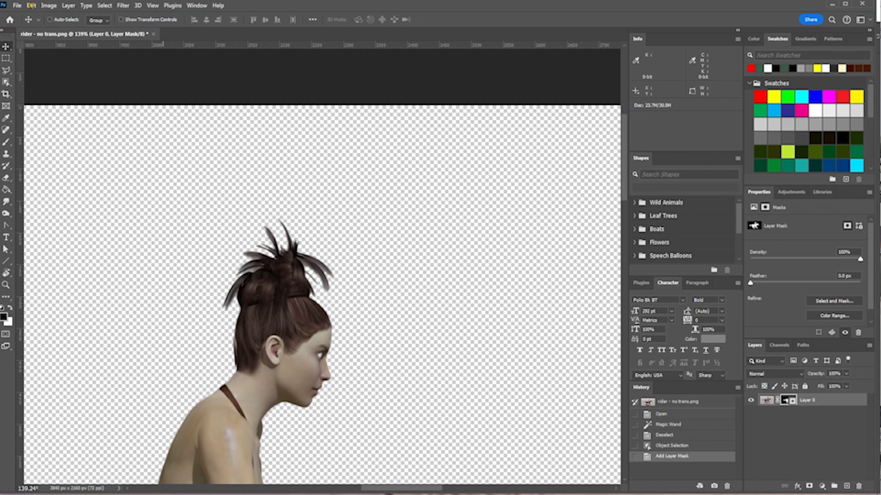
Step: Place nebraska-panorama-point-plains-under-the-sky-1656452986.jpg from the Downloads folder as a linked image
{"action": "left_click", "coordinate": [17, 6]}
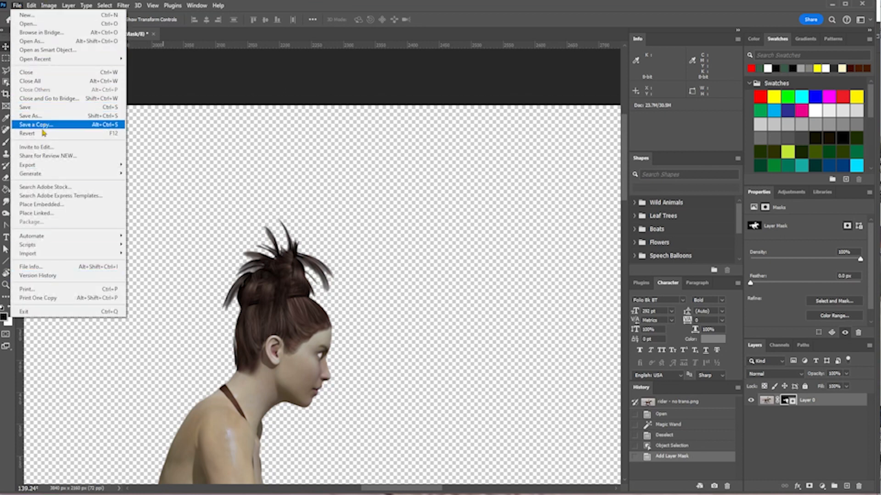
{"action": "left_click", "coordinate": [55, 216]}
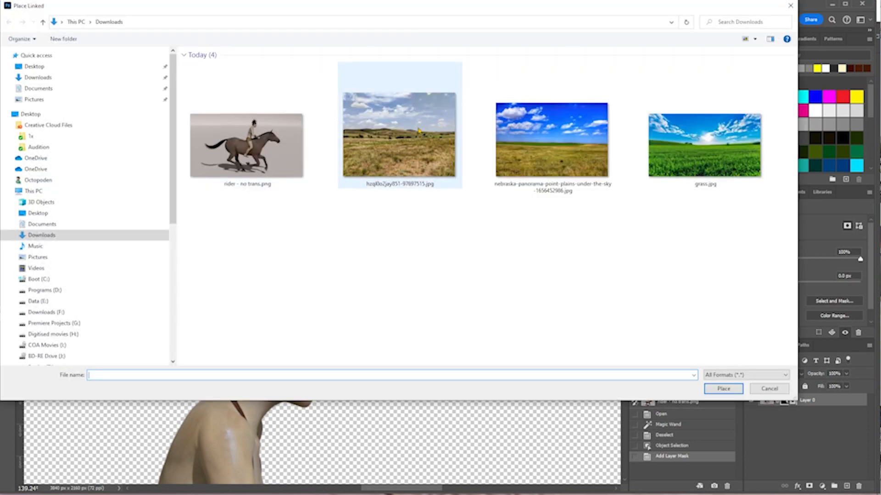
{"action": "double_click", "coordinate": [551, 140]}
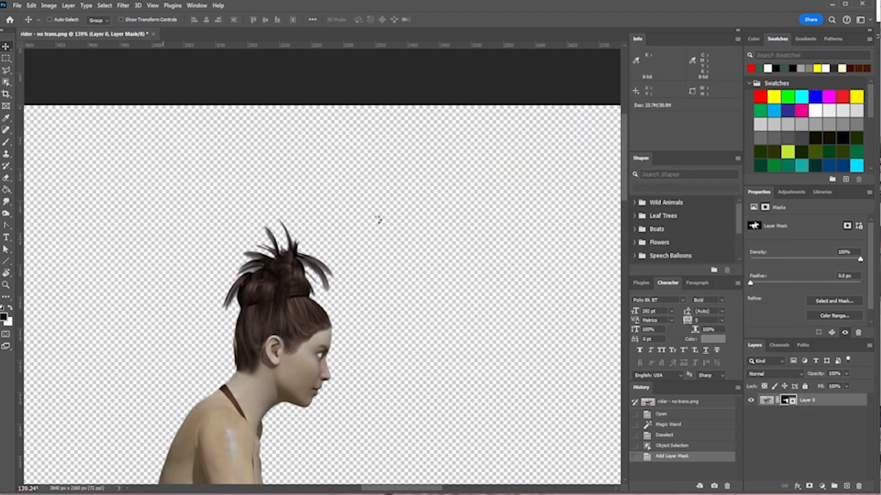
{"action": "scroll", "coordinate": [373, 224], "scroll_direction": "down", "scroll_amount": 4, "text": "alt"}
{"action": "scroll", "coordinate": [398, 296], "scroll_direction": "down", "scroll_amount": 5, "text": "alt"}
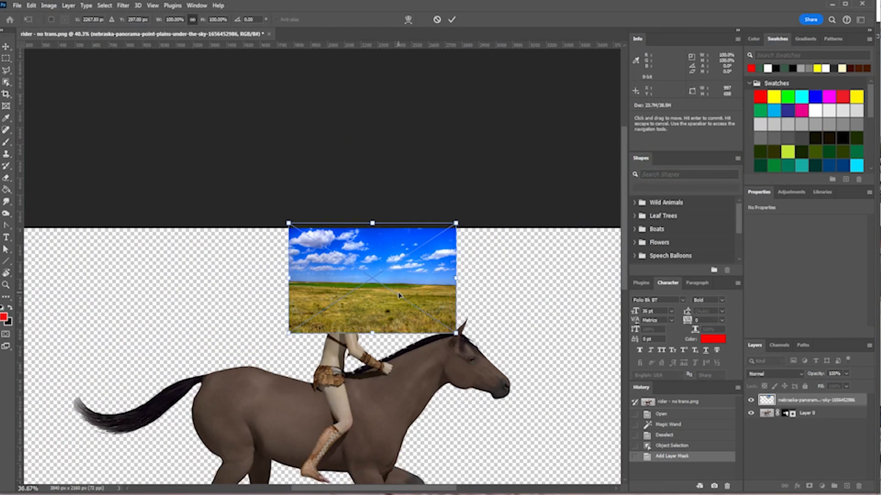
{"action": "scroll", "coordinate": [398, 295], "scroll_direction": "down", "scroll_amount": 2, "text": "alt"}
Step: Align the landscape with the canvas's upper-left corner, scale it to about 389% to cover the canvas, and put its layer beneath the rider
{"action": "left_click_drag", "start_coordinate": [403, 281], "coordinate": [237, 281]}
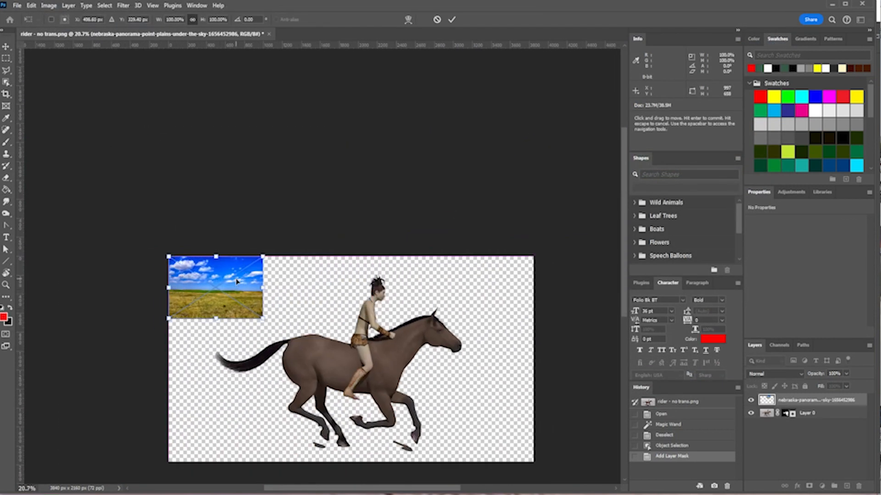
{"action": "left_click_drag", "start_coordinate": [266, 321], "coordinate": [548, 436]}
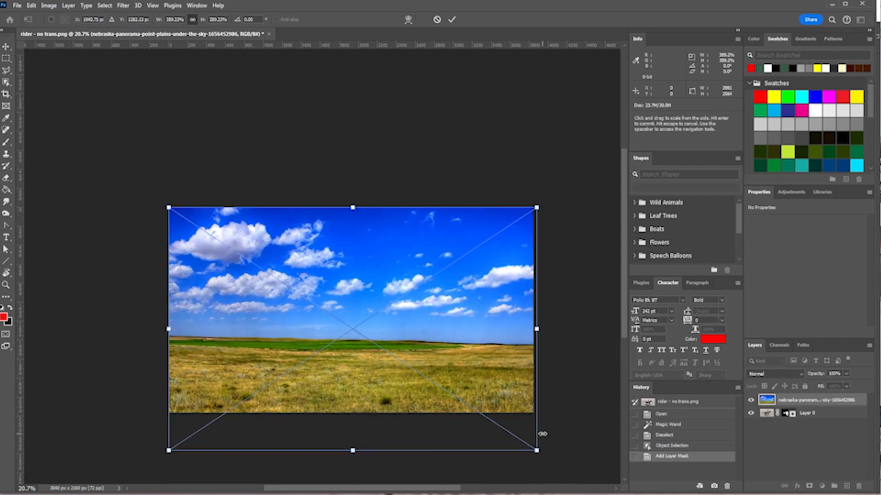
{"action": "key", "text": "Return"}
{"action": "left_click_drag", "start_coordinate": [816, 412], "coordinate": [812, 396]}
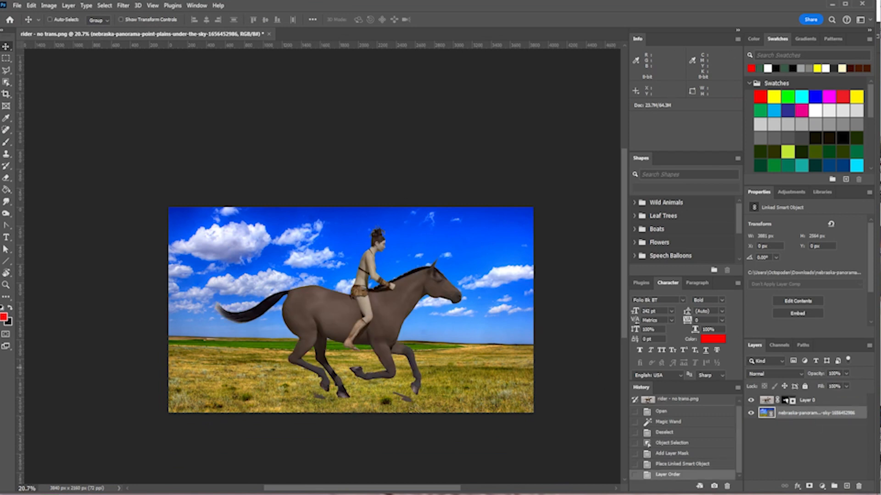
Step: Open Select and Mask for the rider's layer mask and try to add the upper hair strands with a smaller Quick Selection brush
{"action": "scroll", "coordinate": [378, 264], "scroll_direction": "up", "scroll_amount": 3, "text": "alt"}
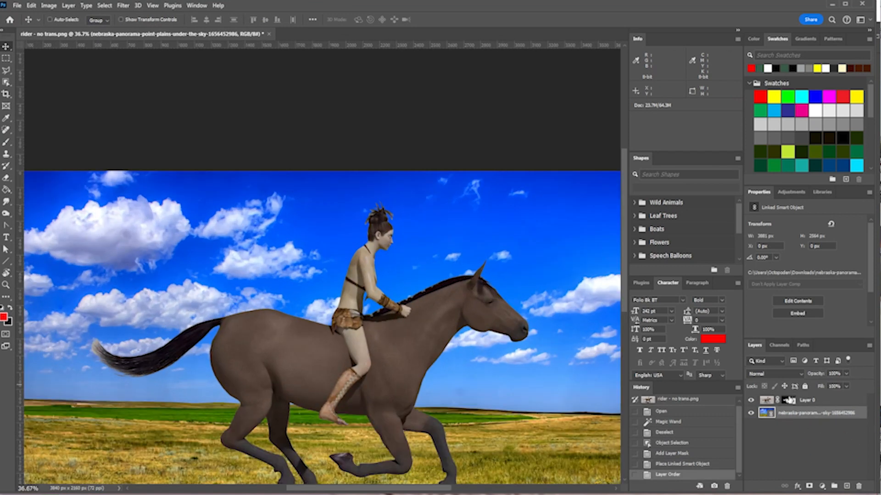
{"action": "scroll", "coordinate": [436, 243], "scroll_direction": "up", "scroll_amount": 5, "text": "alt"}
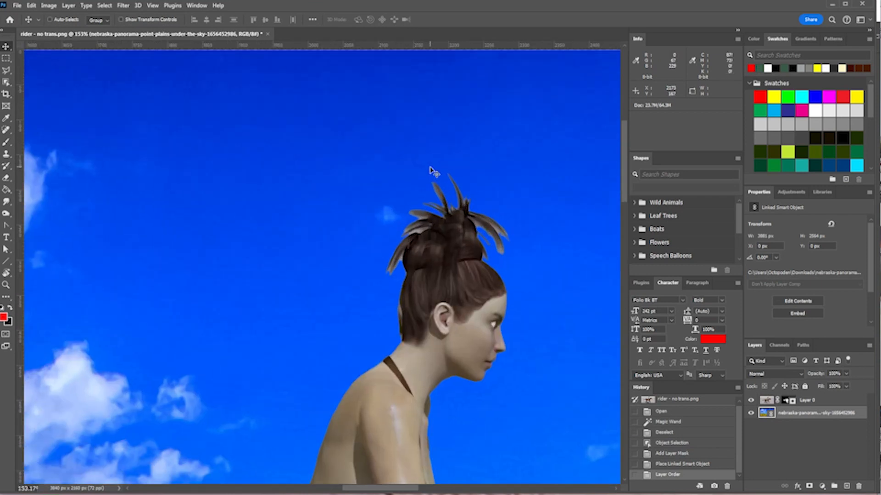
{"action": "scroll", "coordinate": [435, 216], "scroll_direction": "up", "scroll_amount": 3, "text": "alt"}
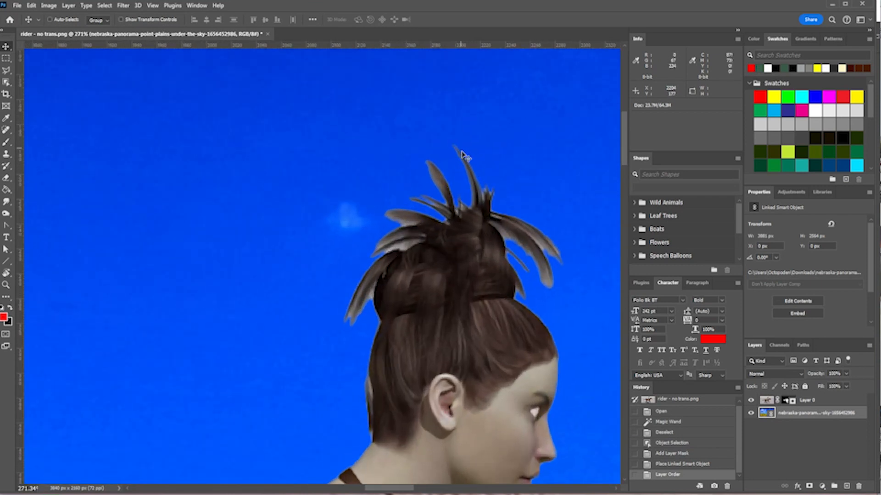
{"action": "scroll", "coordinate": [467, 169], "scroll_direction": "up", "scroll_amount": 2, "text": "alt"}
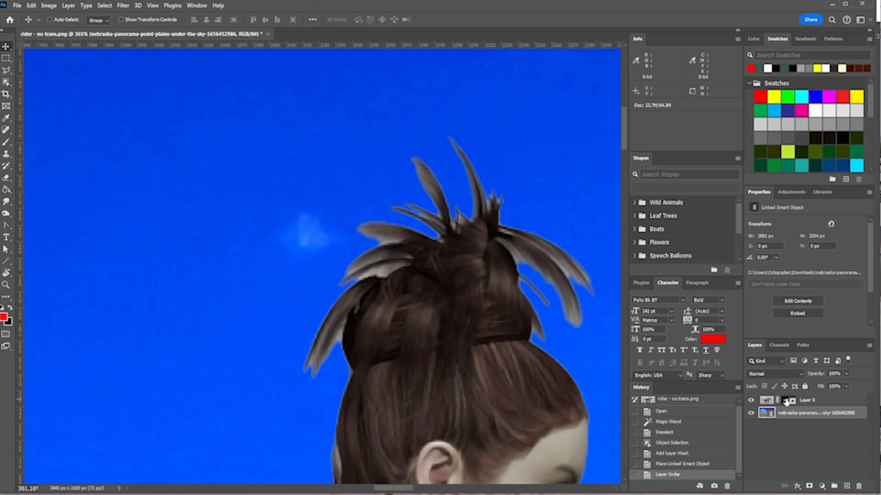
{"action": "left_click", "coordinate": [786, 401]}
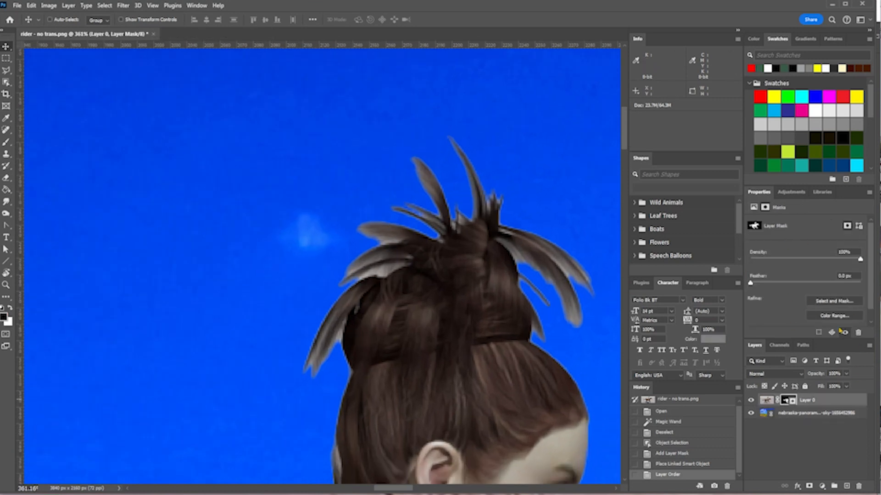
{"action": "left_click", "coordinate": [841, 302]}
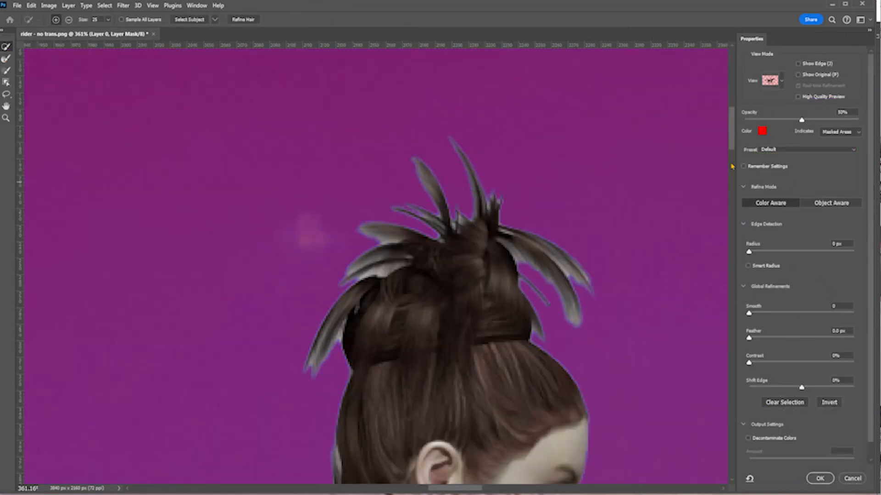
{"action": "key", "text": "bracketleft"}
{"action": "key", "text": "bracketleft"}
{"action": "key", "text": "bracketleft"}
{"action": "key", "text": "bracketleft"}
{"action": "mouse_move", "coordinate": [508, 185]}
{"action": "left_mouse_down"}
{"action": "mouse_move", "coordinate": [489, 201]}
{"action": "mouse_move", "coordinate": [497, 200]}
{"action": "mouse_move", "coordinate": [475, 161]}
{"action": "mouse_move", "coordinate": [451, 134]}
{"action": "left_mouse_up"}
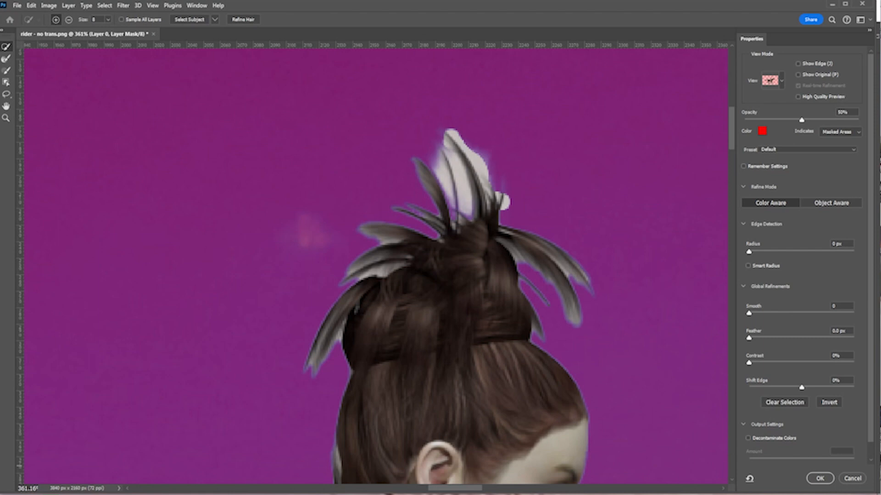
Step: Refine the mask around the upper hair strands and those above the face with a small Refine Edge Brush, and apply the result
{"action": "left_click", "coordinate": [9, 59]}
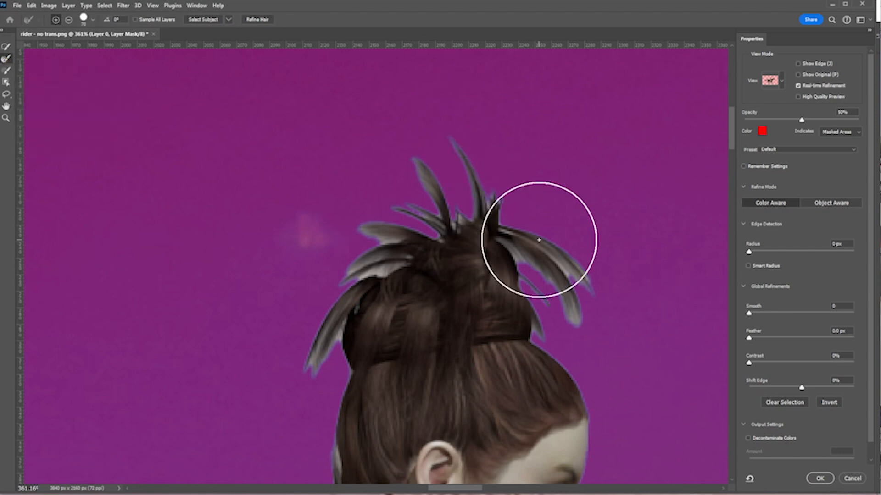
{"action": "key", "text": "bracketleft"}
{"action": "key", "text": "bracketleft"}
{"action": "key", "text": "bracketleft"}
{"action": "key", "text": "bracketleft"}
{"action": "key", "text": "bracketleft"}
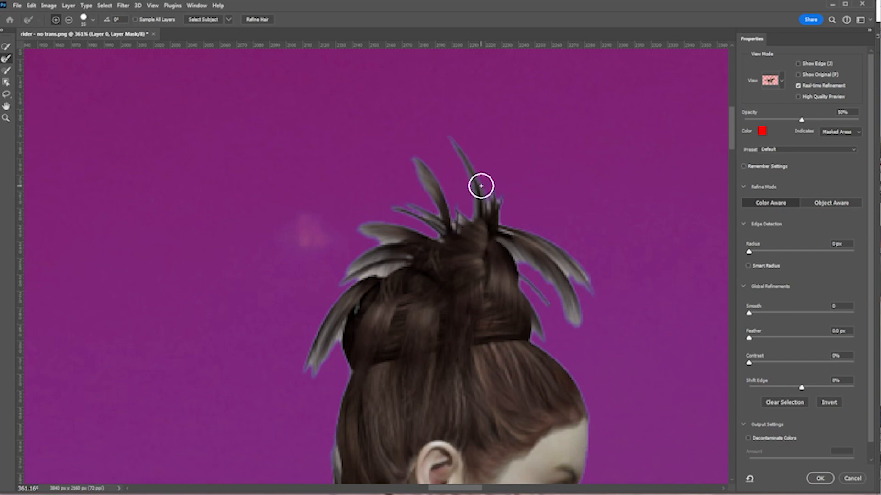
{"action": "left_click_drag", "start_coordinate": [485, 188], "coordinate": [477, 191]}
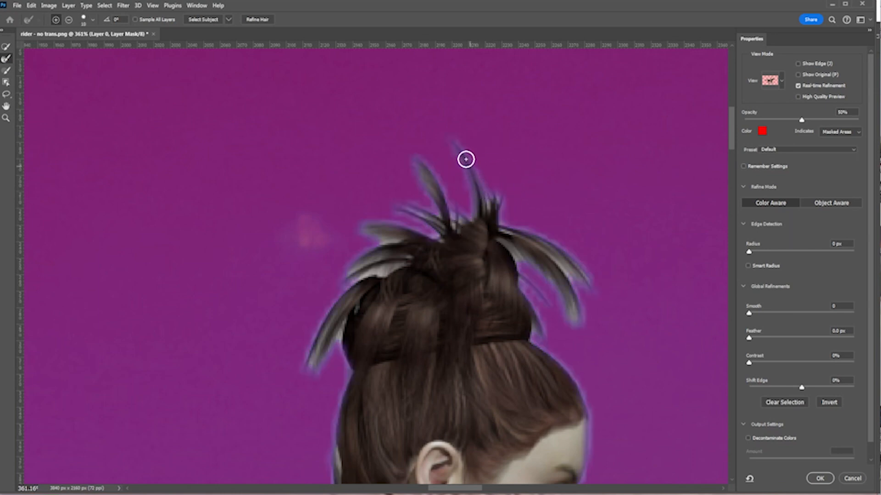
{"action": "mouse_move", "coordinate": [456, 144]}
{"action": "left_mouse_down"}
{"action": "mouse_move", "coordinate": [521, 238]}
{"action": "mouse_move", "coordinate": [566, 232]}
{"action": "mouse_move", "coordinate": [599, 279]}
{"action": "left_mouse_up"}
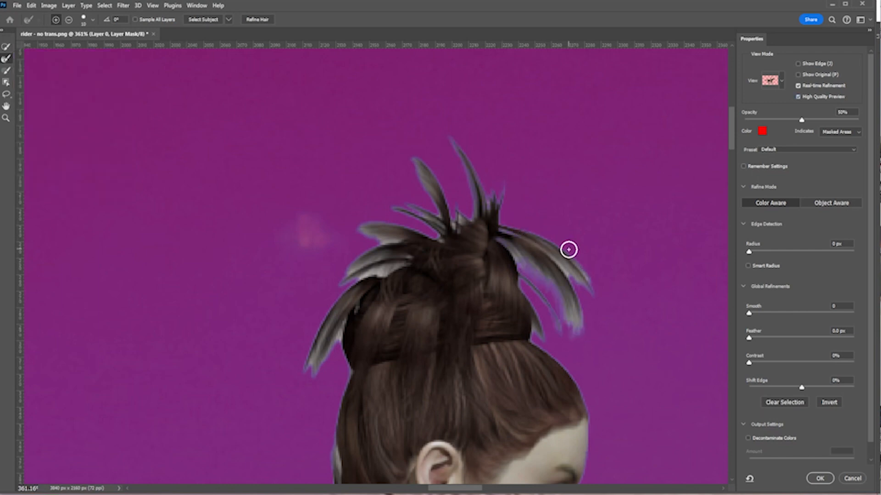
{"action": "mouse_move", "coordinate": [604, 302]}
{"action": "left_mouse_down"}
{"action": "mouse_move", "coordinate": [572, 281]}
{"action": "mouse_move", "coordinate": [586, 324]}
{"action": "mouse_move", "coordinate": [572, 338]}
{"action": "mouse_move", "coordinate": [527, 260]}
{"action": "mouse_move", "coordinate": [518, 269]}
{"action": "mouse_move", "coordinate": [559, 304]}
{"action": "mouse_move", "coordinate": [562, 334]}
{"action": "mouse_move", "coordinate": [521, 286]}
{"action": "left_mouse_up"}
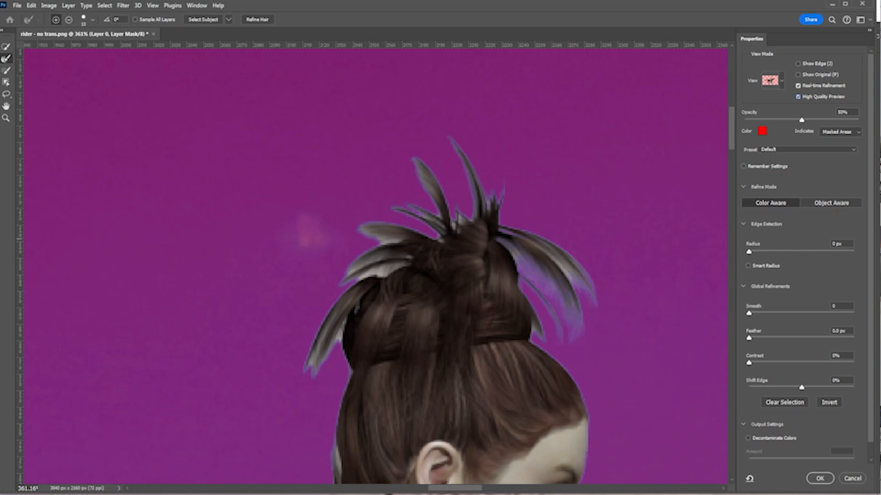
{"action": "left_click", "coordinate": [824, 478]}
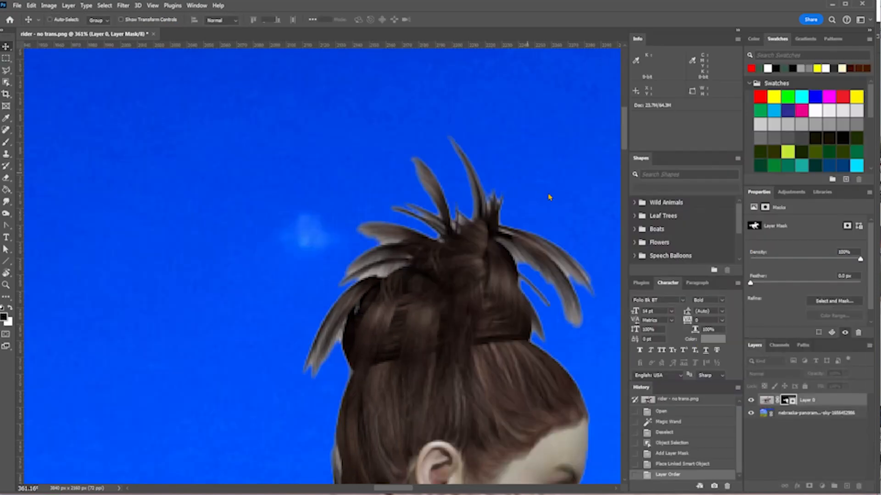
Step: Check the refined hair edges against the sky, hide the landscape layer, and delete the rider layer's mask
{"action": "scroll", "coordinate": [550, 196], "scroll_direction": "up", "scroll_amount": 4, "text": "alt"}
{"action": "scroll", "coordinate": [549, 274], "scroll_direction": "up", "scroll_amount": 3, "text": "alt"}
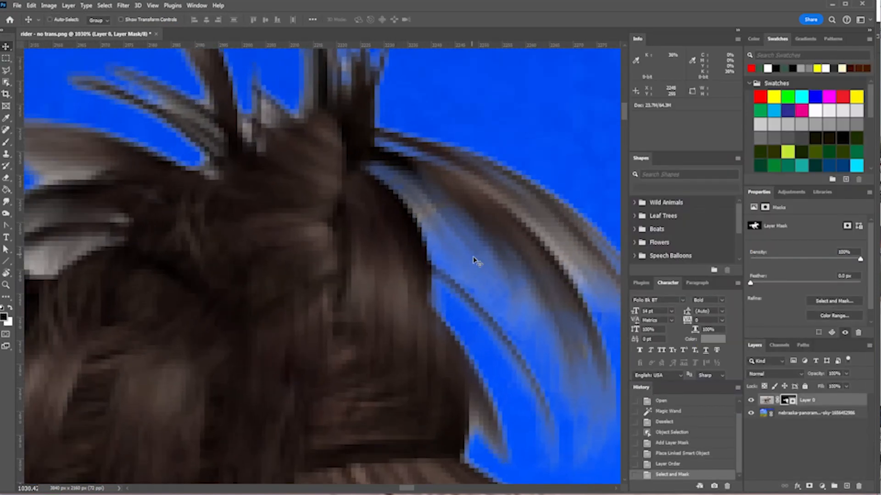
{"action": "scroll", "coordinate": [434, 228], "scroll_direction": "down", "scroll_amount": 15, "text": "alt"}
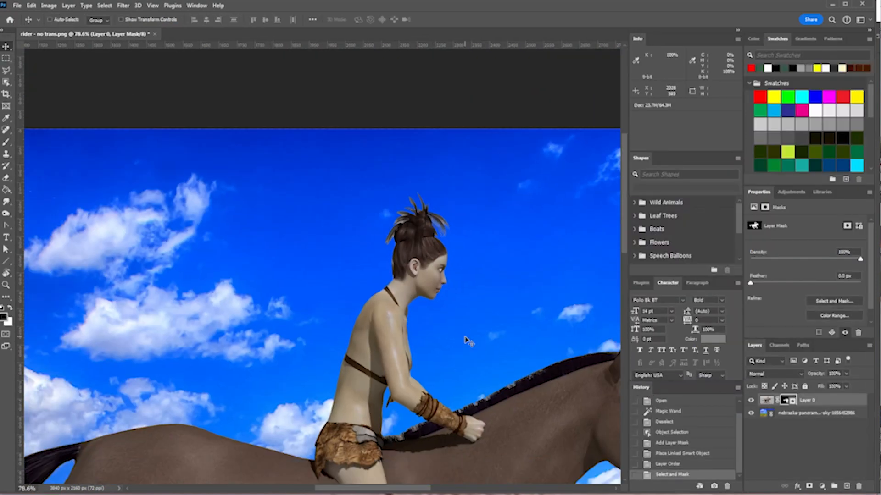
{"action": "scroll", "coordinate": [467, 341], "scroll_direction": "down", "scroll_amount": 6, "text": "alt"}
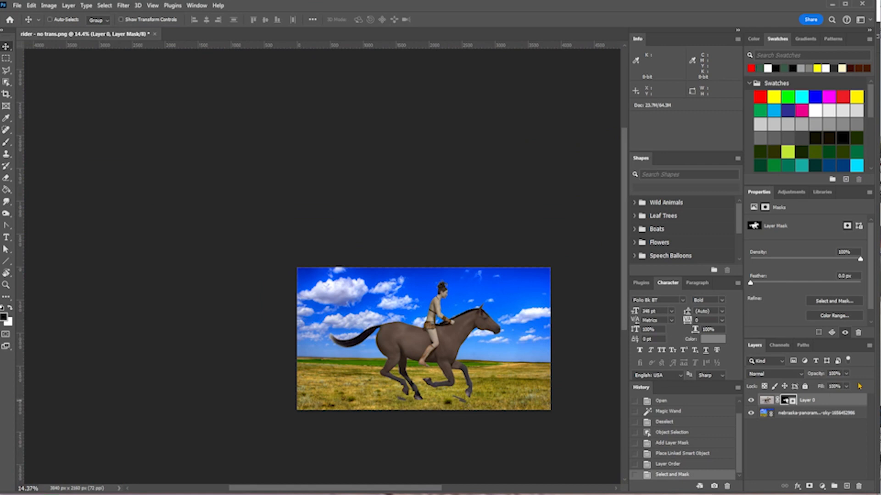
{"action": "left_click", "coordinate": [750, 414]}
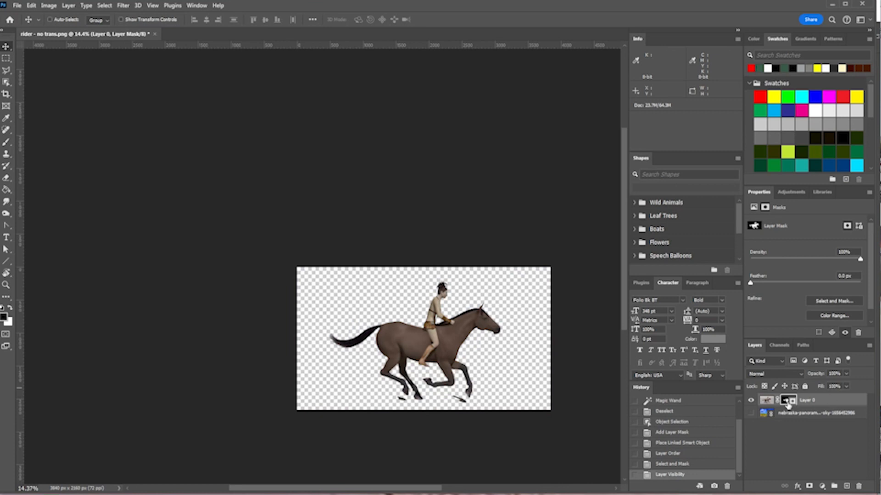
{"action": "key", "text": "Delete"}
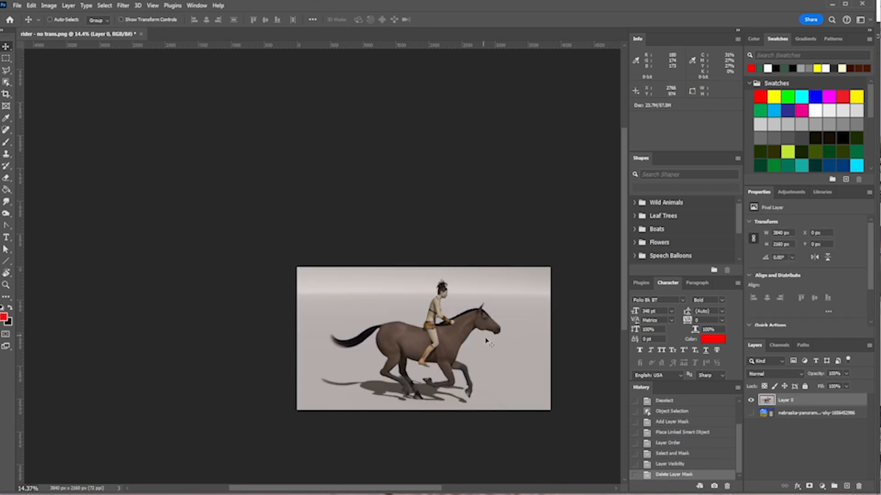
Step: Check the fine hair strands and ground shadow of the unmasked rider, and delete the rider layer
{"action": "scroll", "coordinate": [450, 431], "scroll_direction": "up", "scroll_amount": 11, "text": "alt"}
{"action": "scroll", "coordinate": [447, 432], "scroll_direction": "down", "scroll_amount": 3, "text": "alt"}
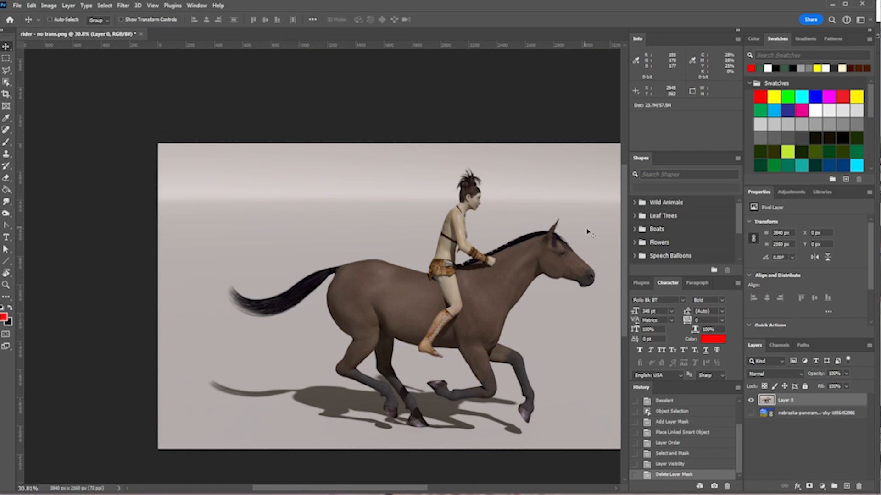
{"action": "scroll", "coordinate": [441, 220], "scroll_direction": "down", "scroll_amount": 5, "text": "alt"}
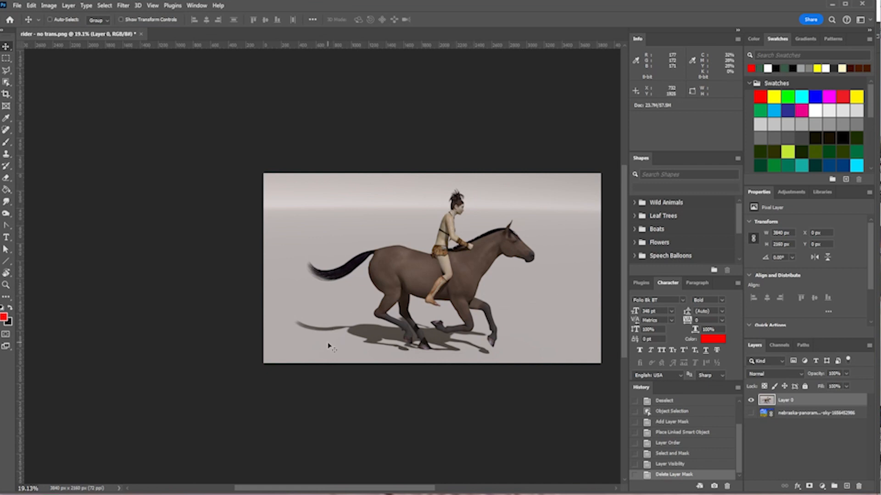
{"action": "scroll", "coordinate": [464, 193], "scroll_direction": "up", "scroll_amount": 8, "text": "alt"}
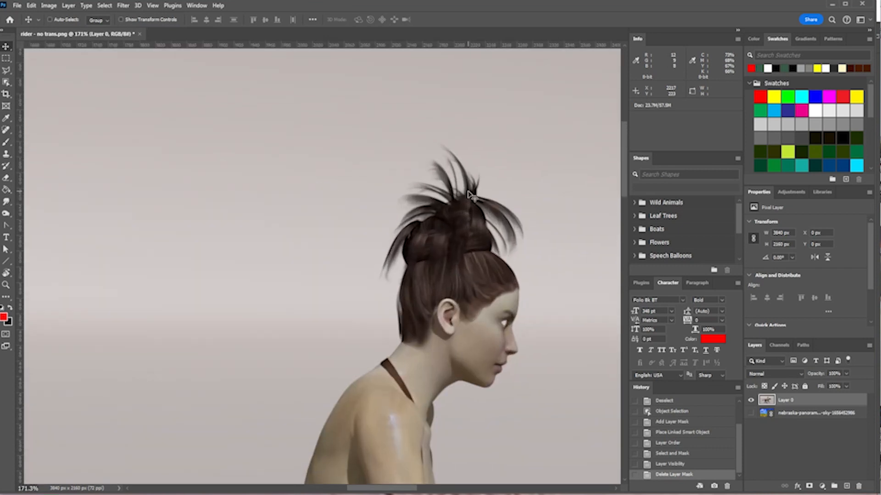
{"action": "scroll", "coordinate": [467, 196], "scroll_direction": "down", "scroll_amount": 8, "text": "alt"}
{"action": "key", "text": "Delete"}
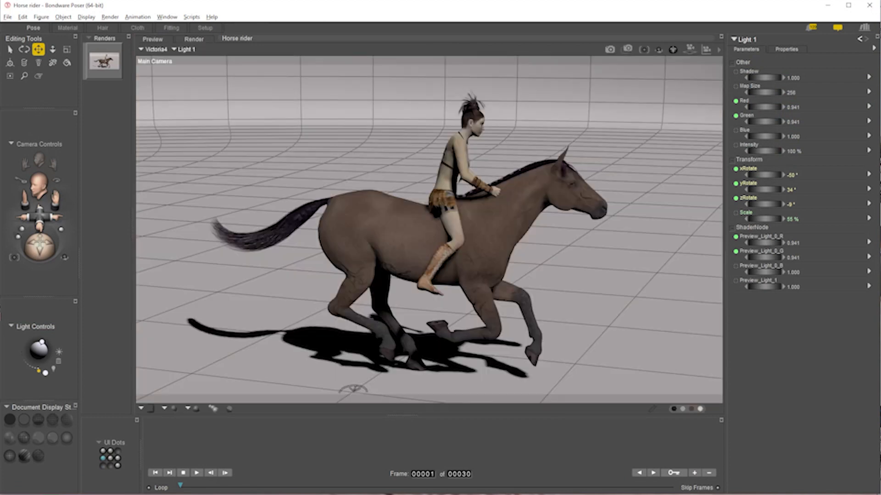
Step: Switch to Poser, enable Transparent Background in the SuperFly render settings, and save the settings
{"action": "left_click", "coordinate": [719, 51]}
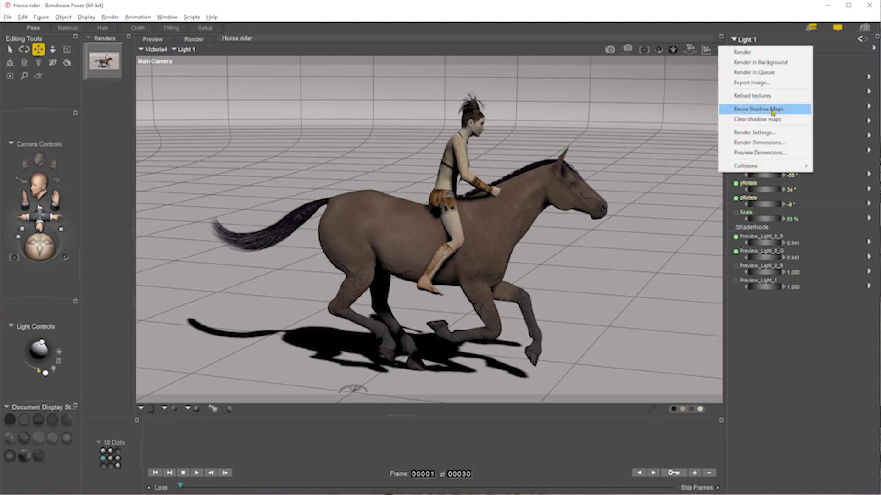
{"action": "left_click", "coordinate": [752, 133]}
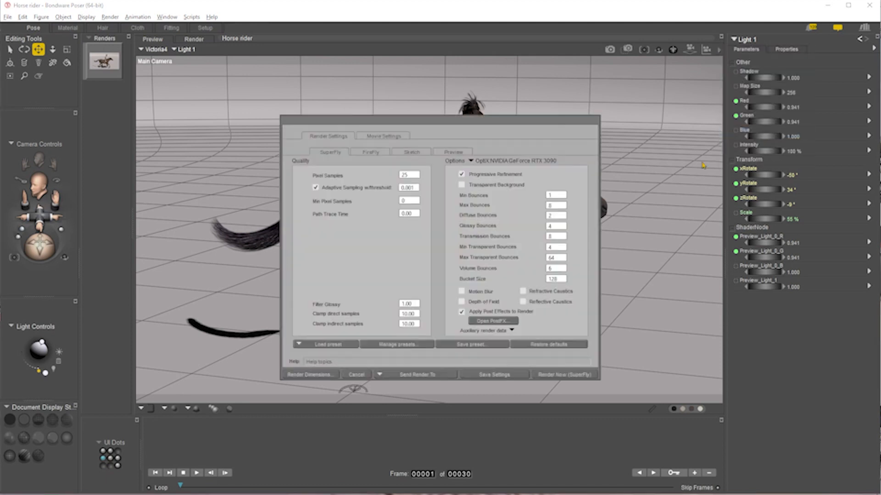
{"action": "left_click", "coordinate": [462, 185]}
{"action": "left_click", "coordinate": [496, 376]}
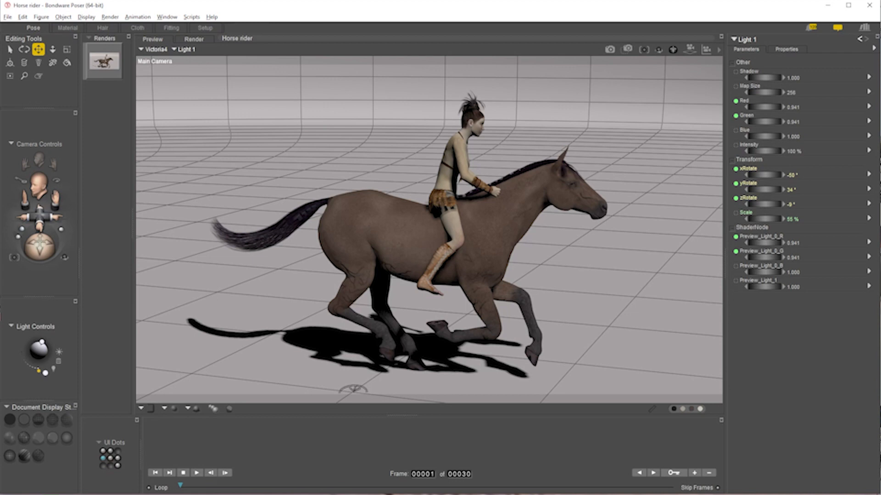
Step: Select the GROUND prop and turn off its visibility in its properties
{"action": "right_click", "coordinate": [659, 201]}
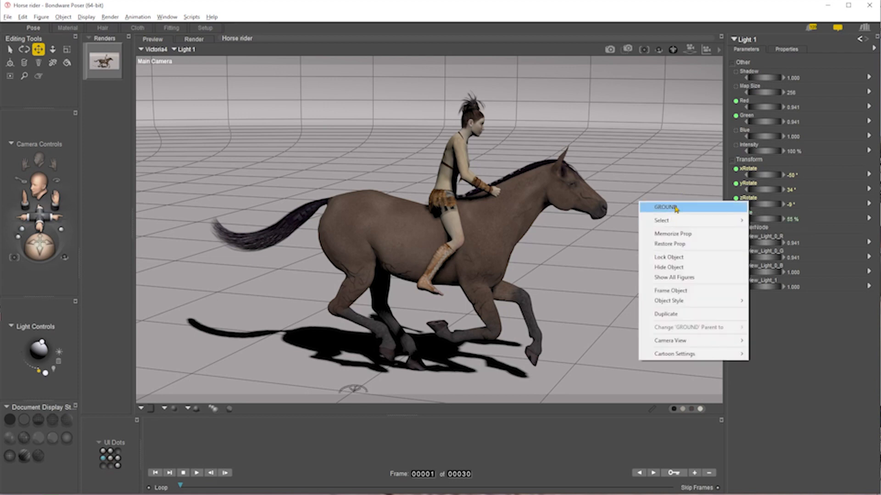
{"action": "left_click", "coordinate": [675, 208]}
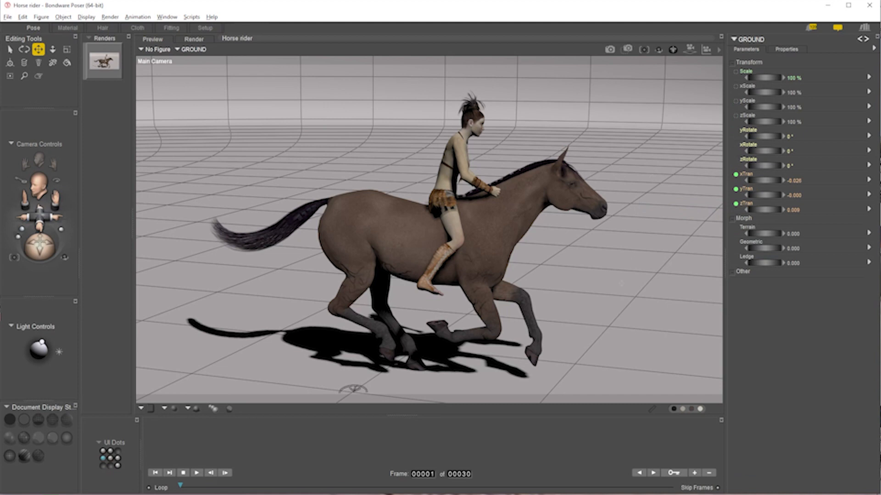
{"action": "left_click", "coordinate": [787, 49]}
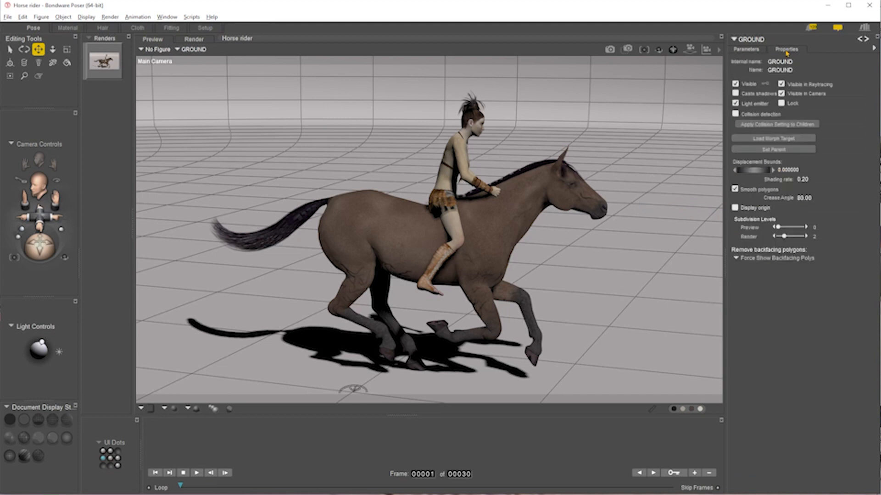
{"action": "left_click", "coordinate": [736, 84]}
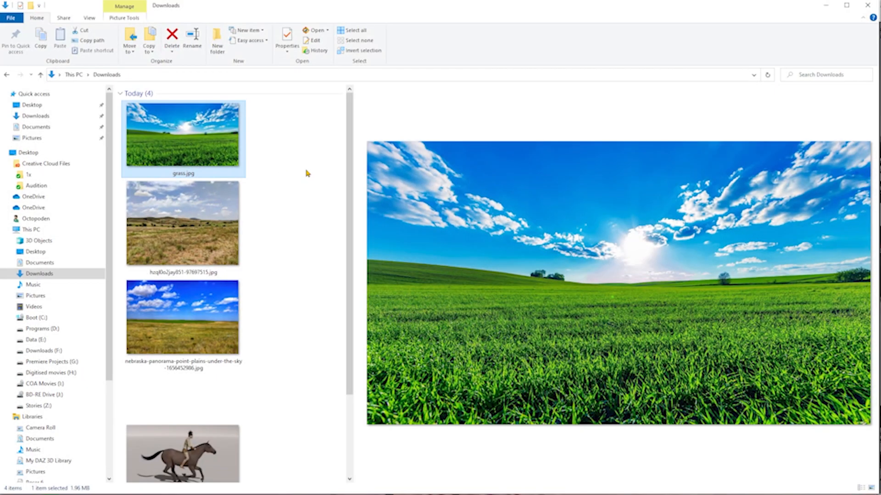
Step: Examine the shadow in rider - no trans.png in File Explorer, and make Poser's GROUND prop visible again
{"action": "left_click", "coordinate": [204, 404]}
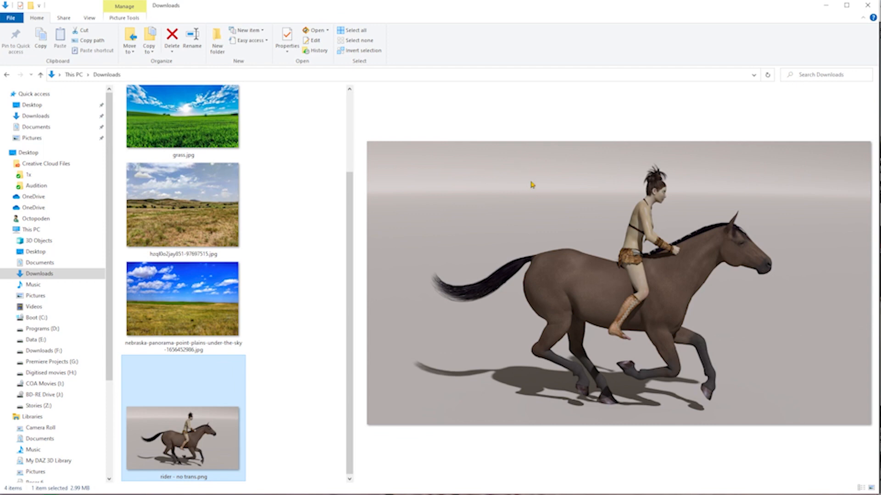
{"action": "left_click", "coordinate": [824, 5]}
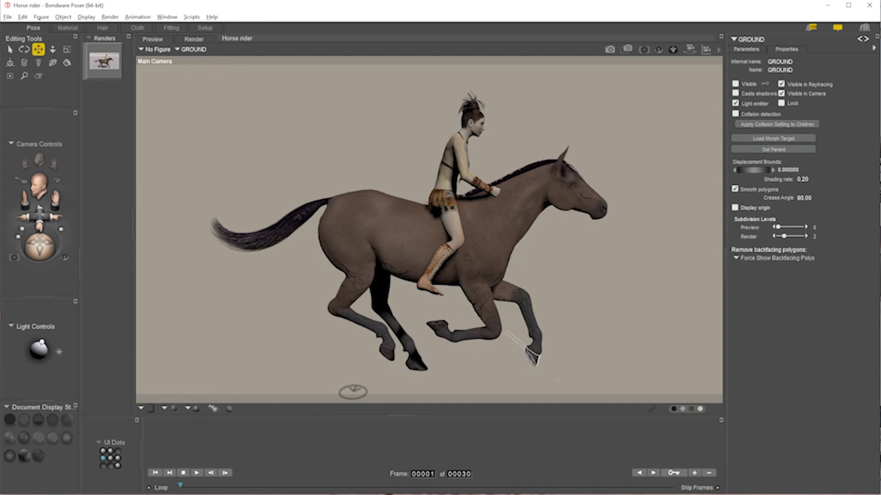
{"action": "left_click", "coordinate": [735, 85]}
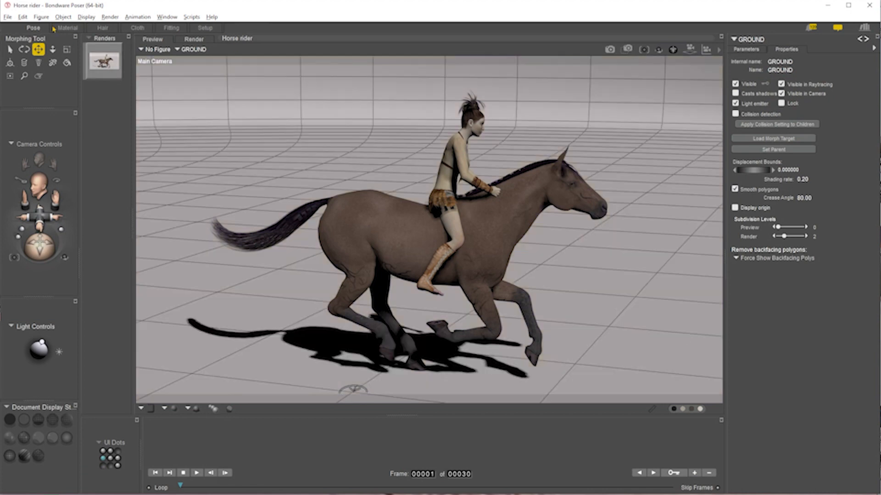
Step: Enable Shadow_Catch_Only on both the Ground material and the scene's Background material in the Material room
{"action": "left_click", "coordinate": [68, 29]}
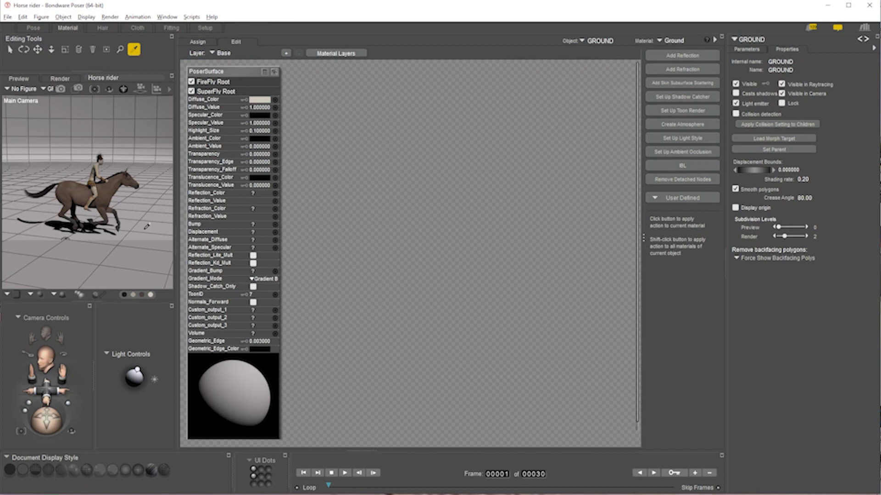
{"action": "left_click", "coordinate": [142, 211]}
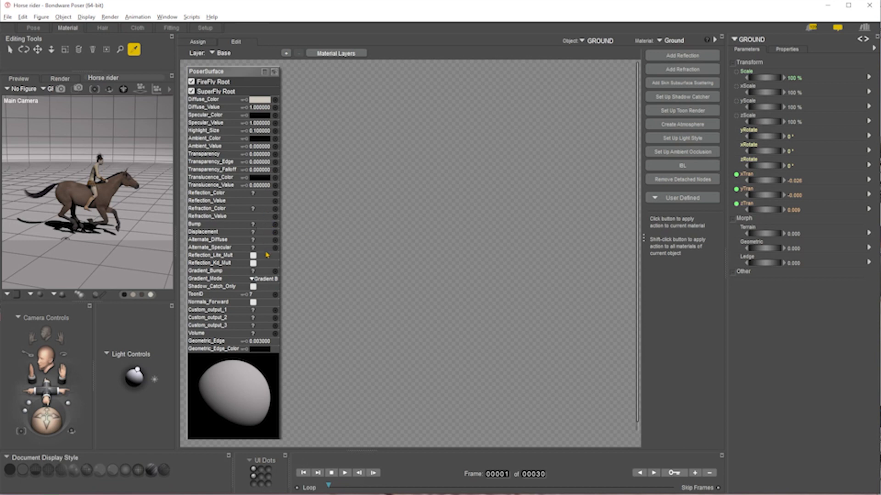
{"action": "left_click", "coordinate": [253, 286]}
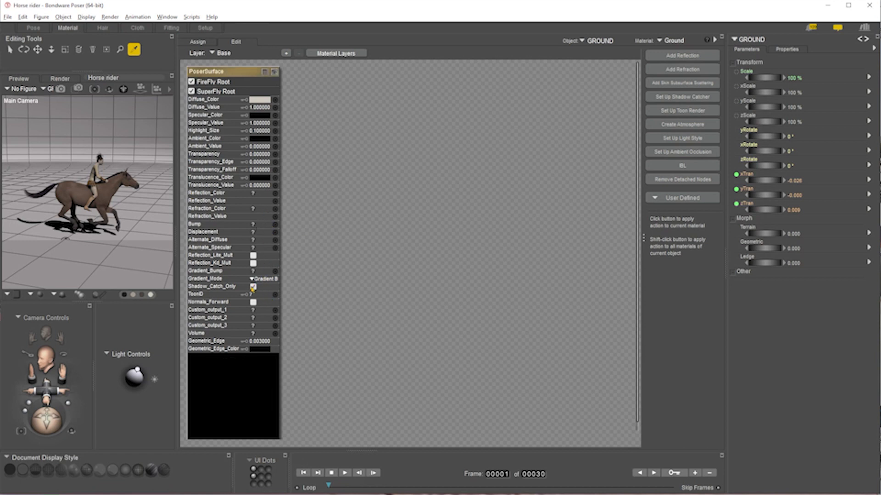
{"action": "left_click", "coordinate": [154, 147]}
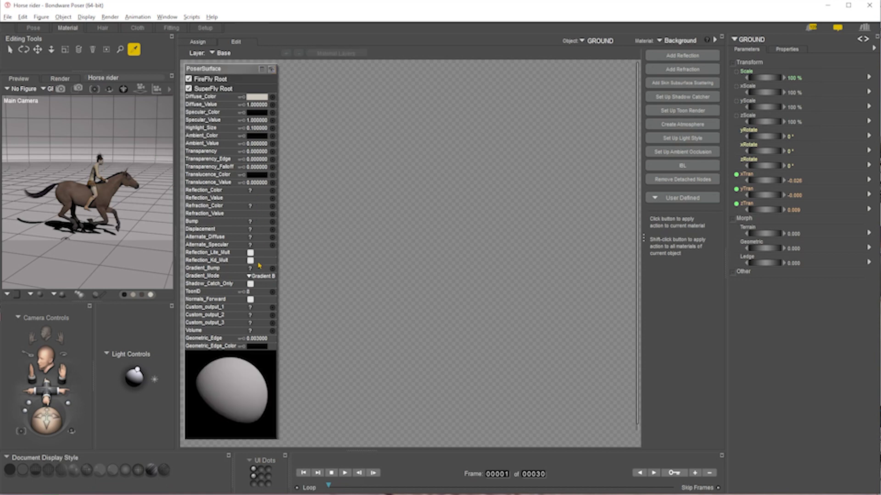
{"action": "left_click", "coordinate": [250, 284]}
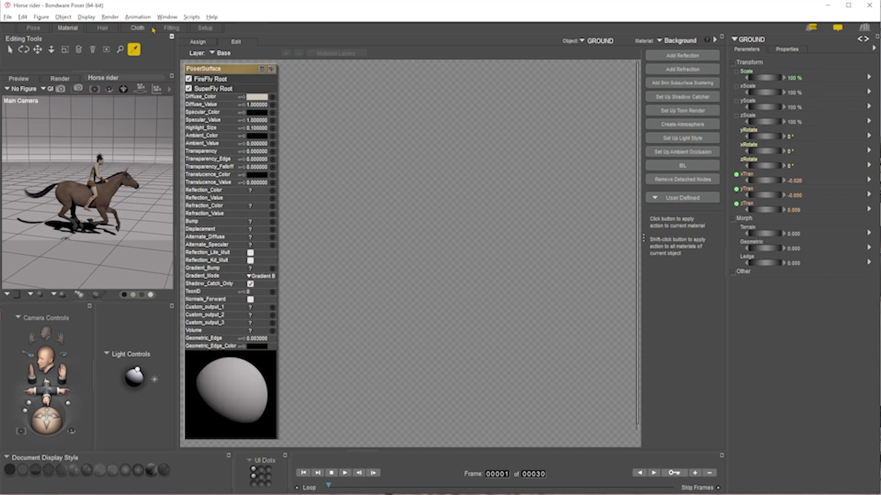
Step: Return to the Pose room and render the scene with the shadow-catching ground and transparent background
{"action": "left_click", "coordinate": [33, 28]}
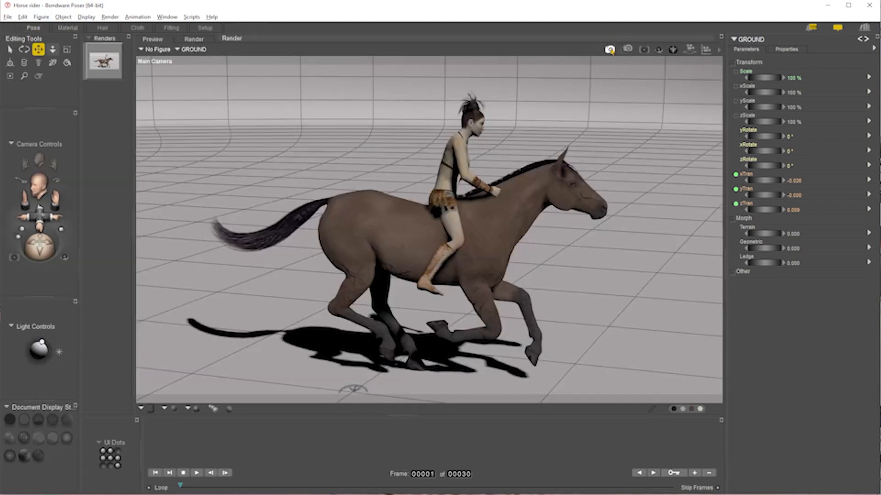
{"action": "left_click", "coordinate": [609, 50]}
{"action": "left_click", "coordinate": [611, 51]}
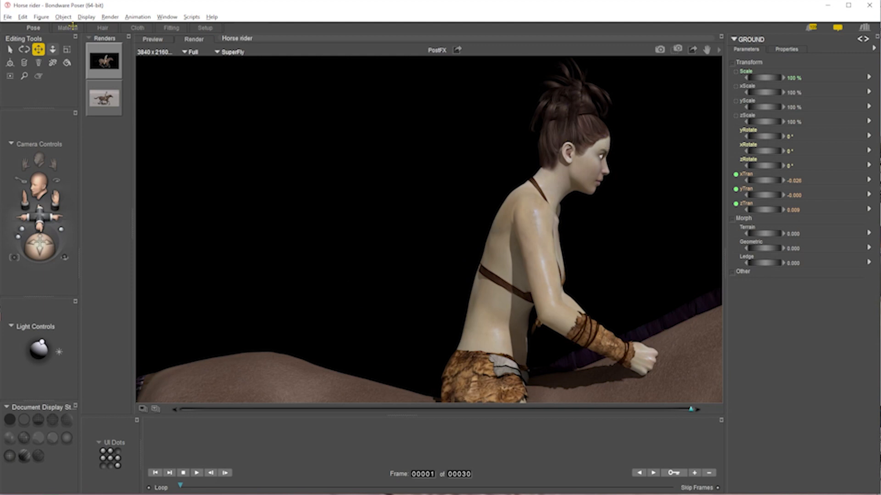
Step: Export the render to Downloads as rider - trans.png and compare it with rider - no trans.png in File Explorer
{"action": "left_click", "coordinate": [7, 17]}
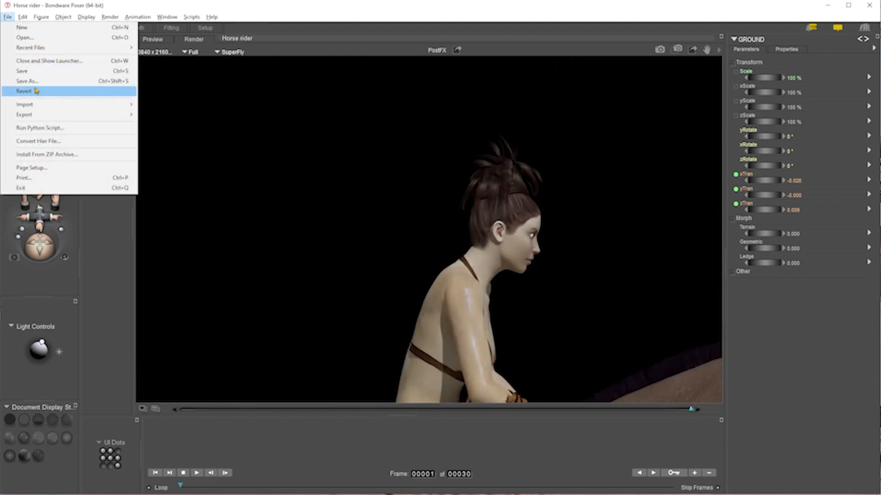
{"action": "mouse_move", "coordinate": [35, 118]}
{"action": "left_click", "coordinate": [175, 144]}
{"action": "left_click", "coordinate": [233, 173]}
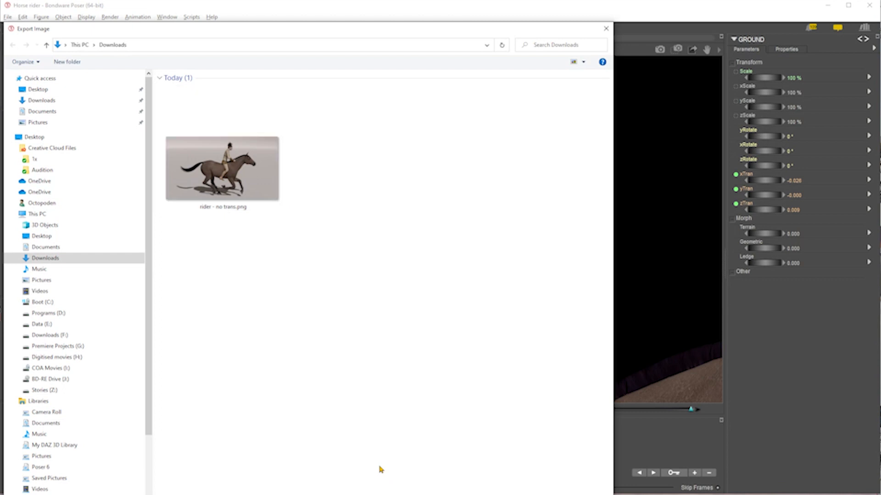
{"action": "key", "text": "Return"}
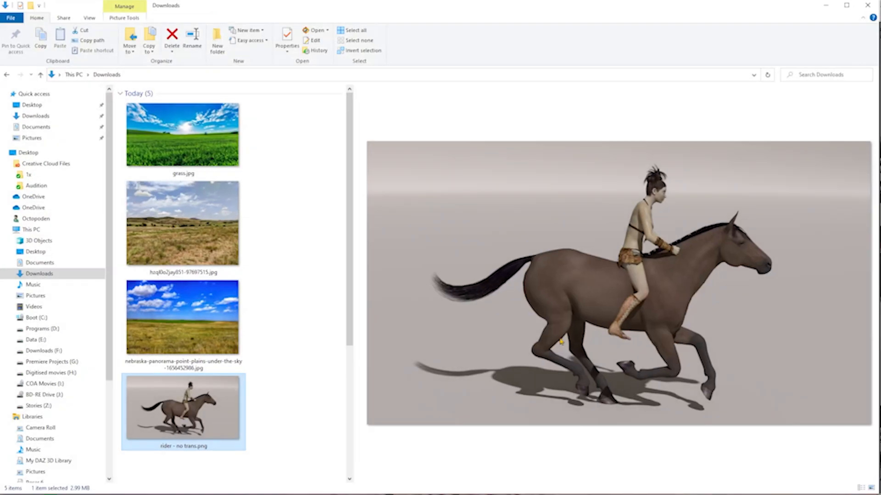
{"action": "scroll", "coordinate": [239, 417], "scroll_direction": "down", "scroll_amount": 2}
{"action": "left_click", "coordinate": [218, 453]}
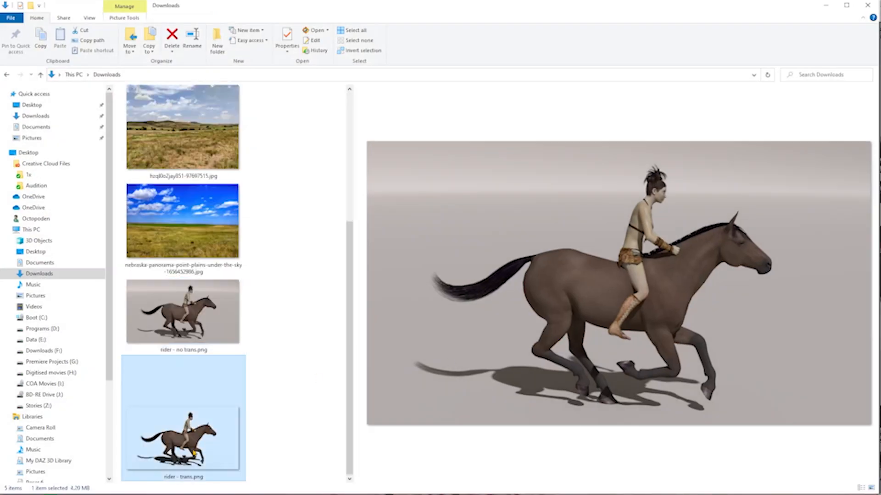
{"action": "key", "text": "Up"}
{"action": "key", "text": "Down"}
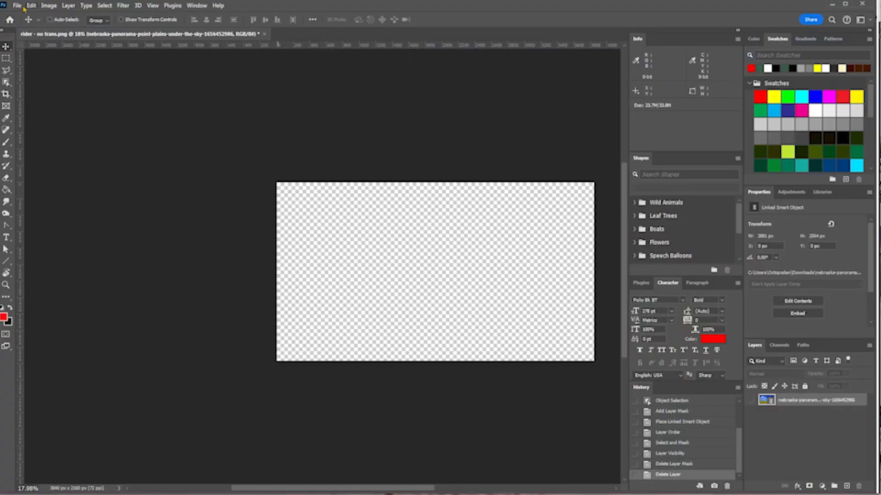
Step: Switch to Photoshop and open rider - trans.png from Downloads
{"action": "left_click", "coordinate": [17, 6]}
{"action": "left_click", "coordinate": [27, 25]}
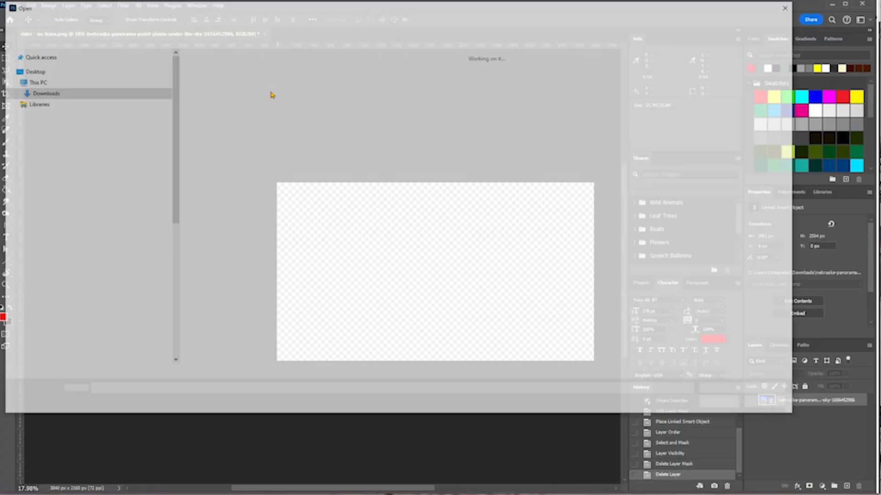
{"action": "double_click", "coordinate": [272, 140]}
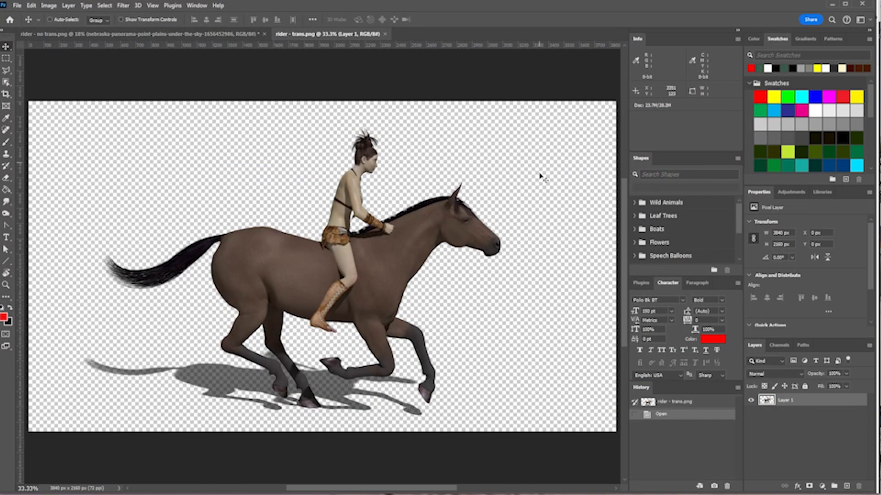
{"action": "scroll", "coordinate": [552, 160], "scroll_direction": "down", "scroll_amount": 1, "text": "alt"}
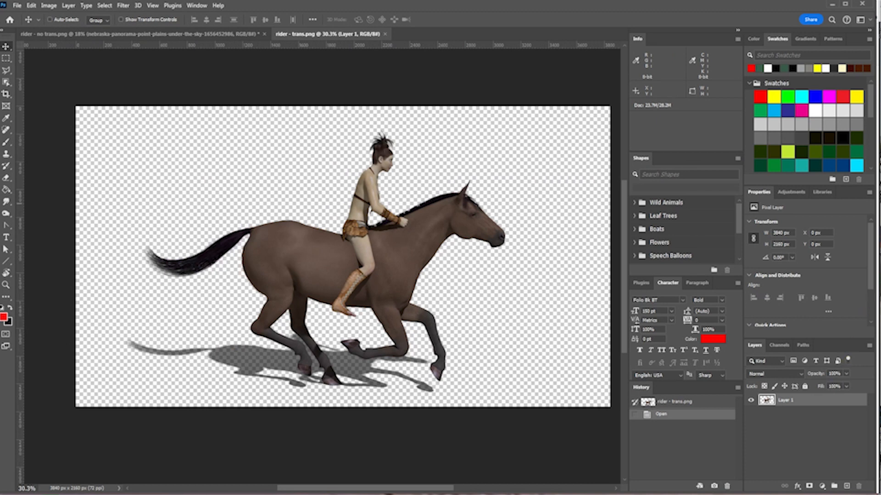
Step: Place the dry grassland photo with low hills as a linked image and stretch its width to fill the 3840 x 2160 px canvas
{"action": "left_click", "coordinate": [18, 6]}
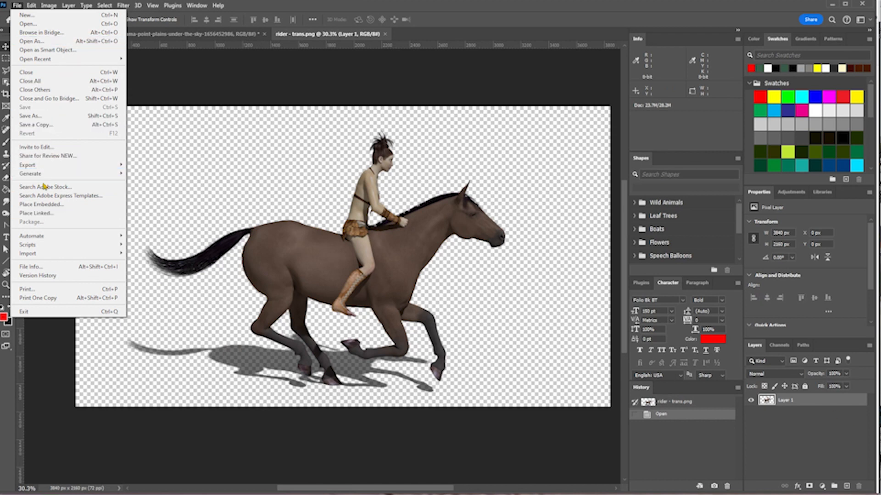
{"action": "left_click", "coordinate": [51, 213]}
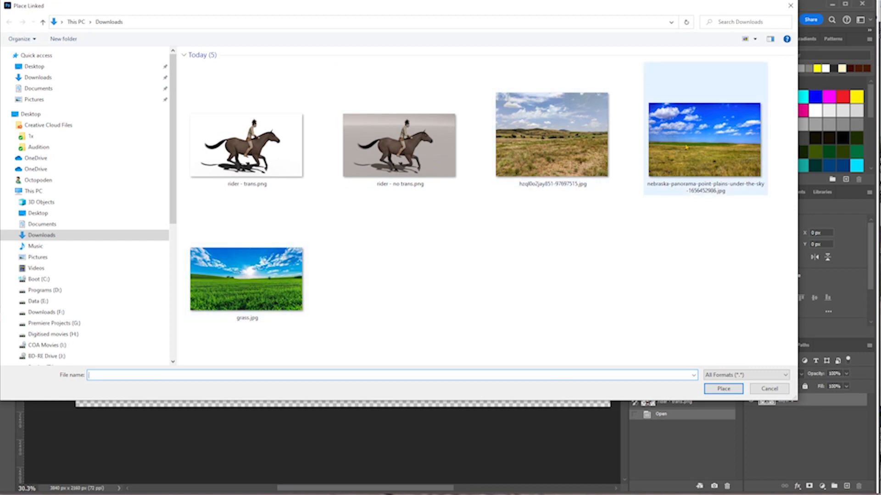
{"action": "double_click", "coordinate": [541, 145]}
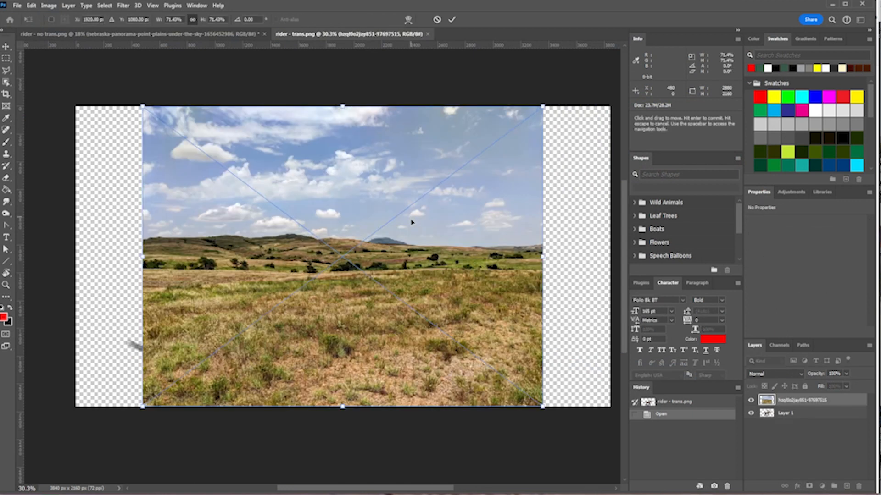
{"action": "left_click_drag", "start_coordinate": [140, 260], "coordinate": [75, 259]}
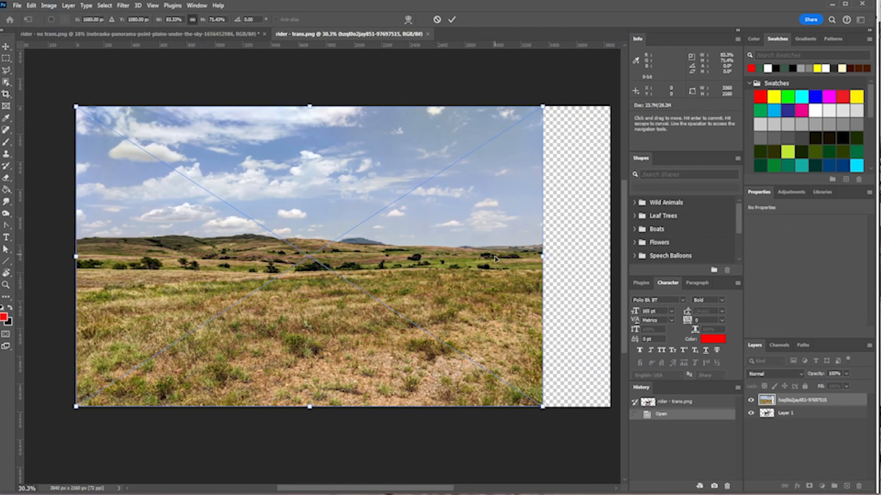
{"action": "left_click_drag", "start_coordinate": [541, 253], "coordinate": [613, 255]}
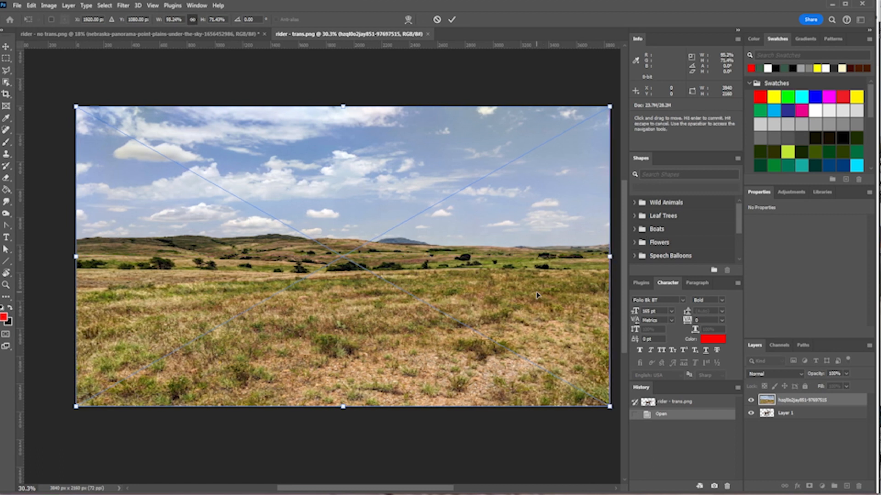
{"action": "key", "text": "Return"}
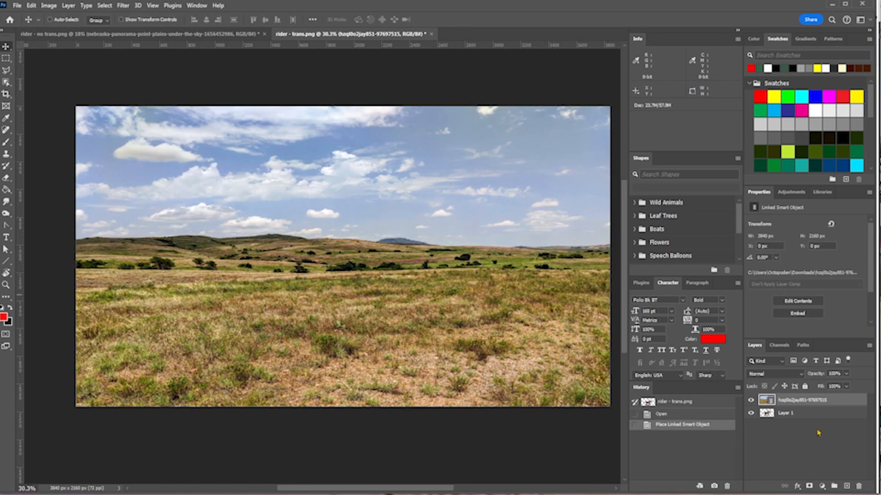
Step: Move the linked grassland layer below Layer 1 so the rider and caught shadow sit in front of the landscape
{"action": "left_click_drag", "start_coordinate": [806, 401], "coordinate": [803, 418]}
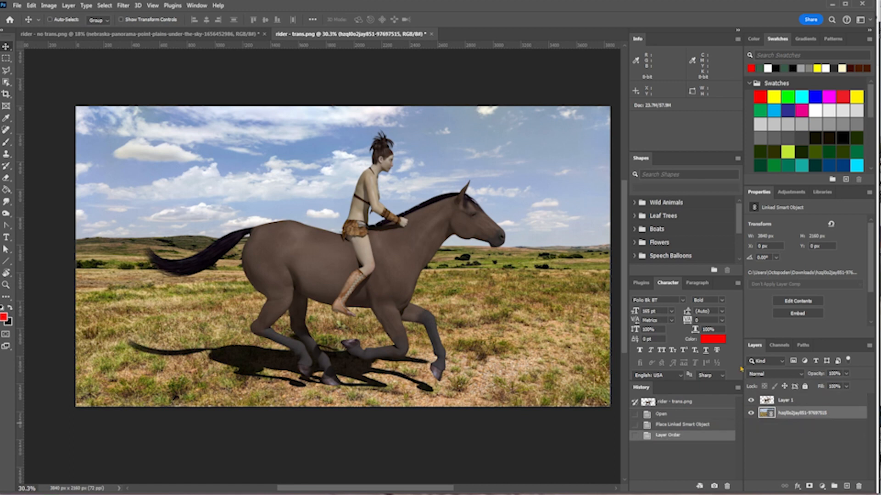
Step: Examine the rider's hair edges up close against the sky and check how the whole rider blends with the landscape
{"action": "scroll", "coordinate": [377, 148], "scroll_direction": "up", "scroll_amount": 10, "text": "alt"}
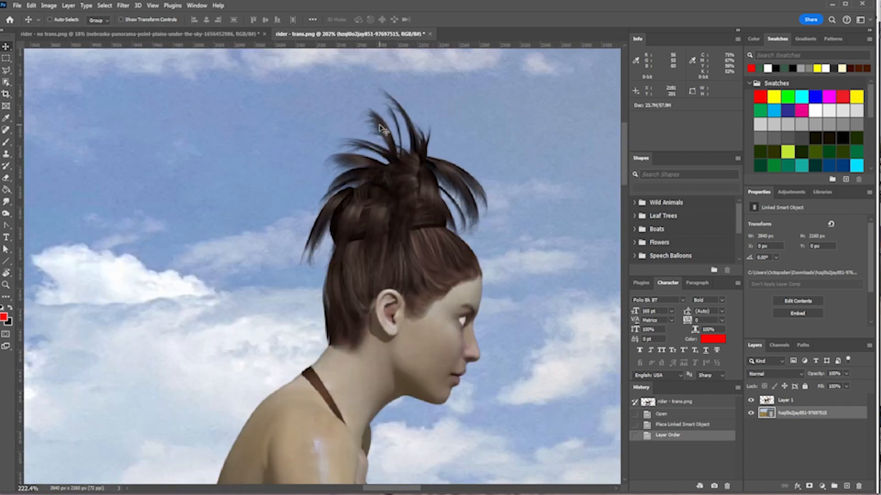
{"action": "scroll", "coordinate": [570, 350], "scroll_direction": "up", "scroll_amount": 1, "text": "alt"}
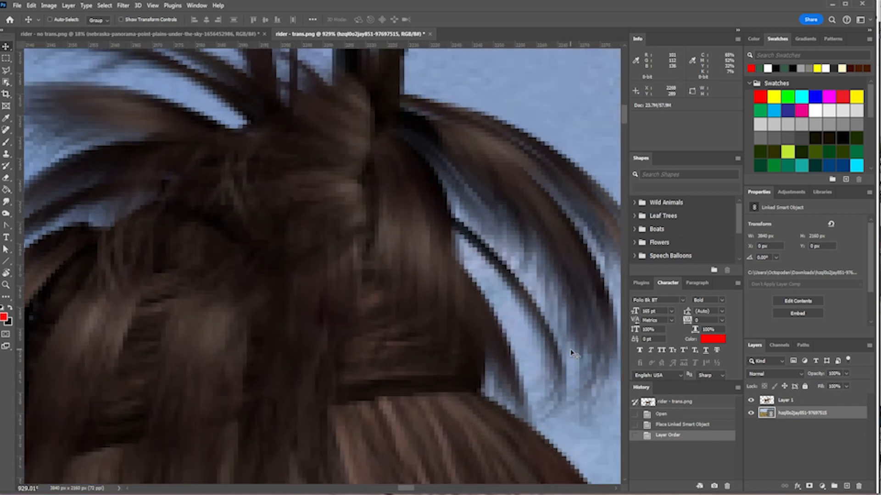
{"action": "scroll", "coordinate": [566, 349], "scroll_direction": "down", "scroll_amount": 12, "text": "alt"}
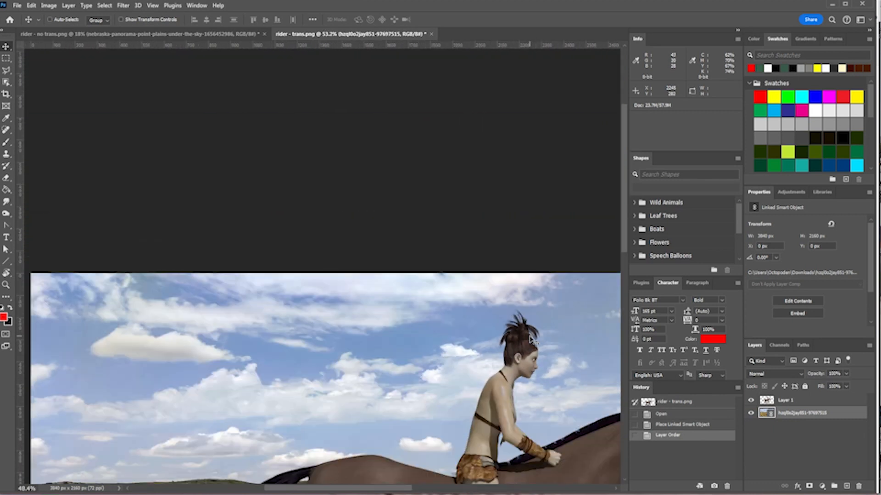
{"action": "key", "text": "space"}
{"action": "left_click_drag", "start_coordinate": [500, 373], "coordinate": [341, 218]}
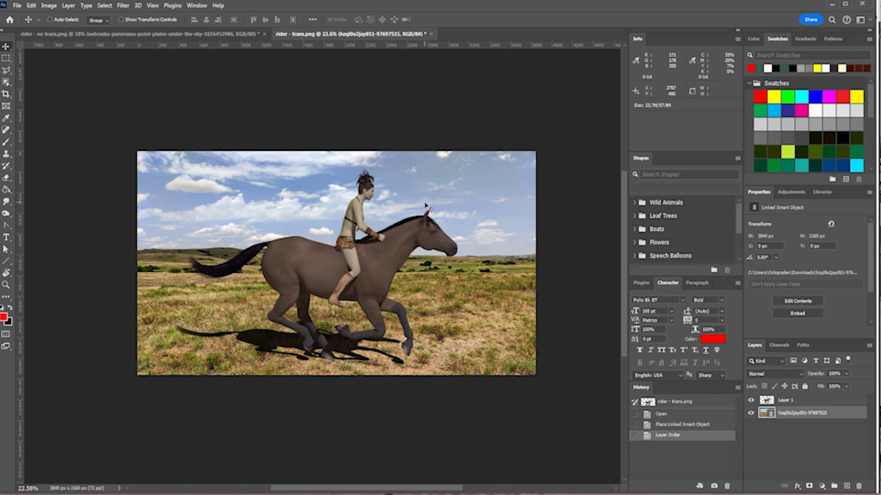
{"action": "scroll", "coordinate": [372, 175], "scroll_direction": "up", "scroll_amount": 5, "text": "alt"}
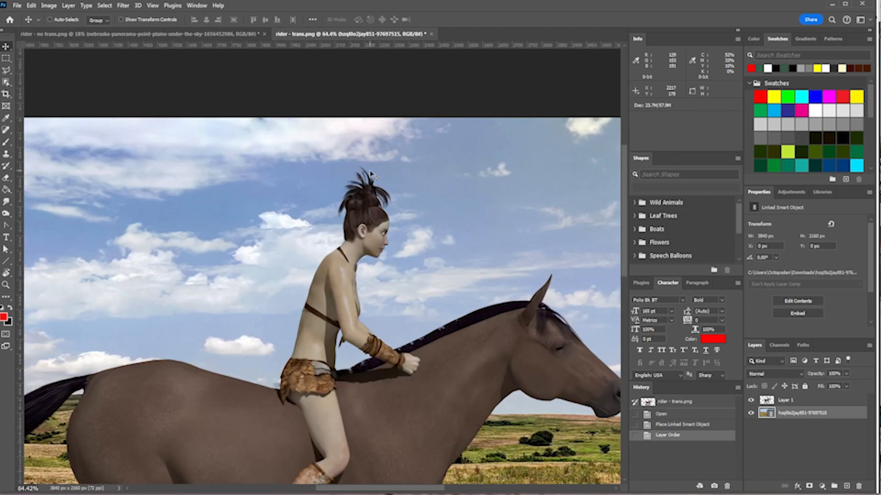
{"action": "scroll", "coordinate": [372, 173], "scroll_direction": "up", "scroll_amount": 4, "text": "alt"}
{"action": "scroll", "coordinate": [379, 188], "scroll_direction": "down", "scroll_amount": 2, "text": "alt"}
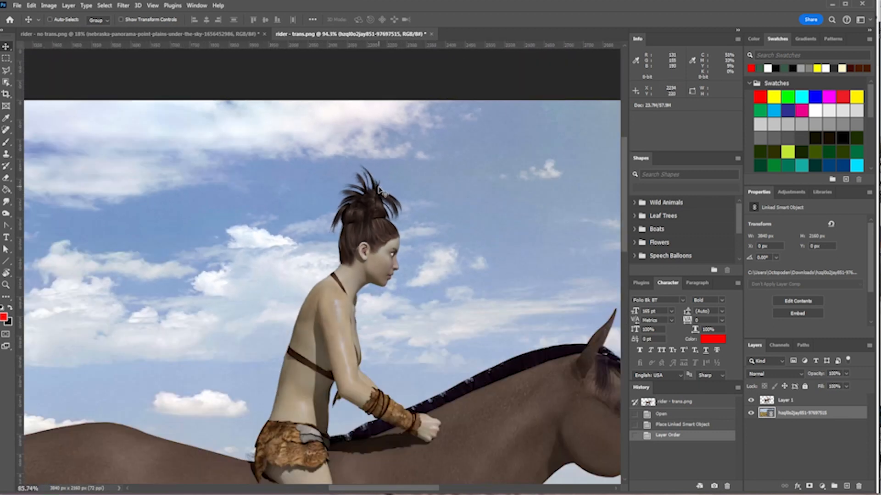
{"action": "scroll", "coordinate": [378, 188], "scroll_direction": "down", "scroll_amount": 2, "text": "alt"}
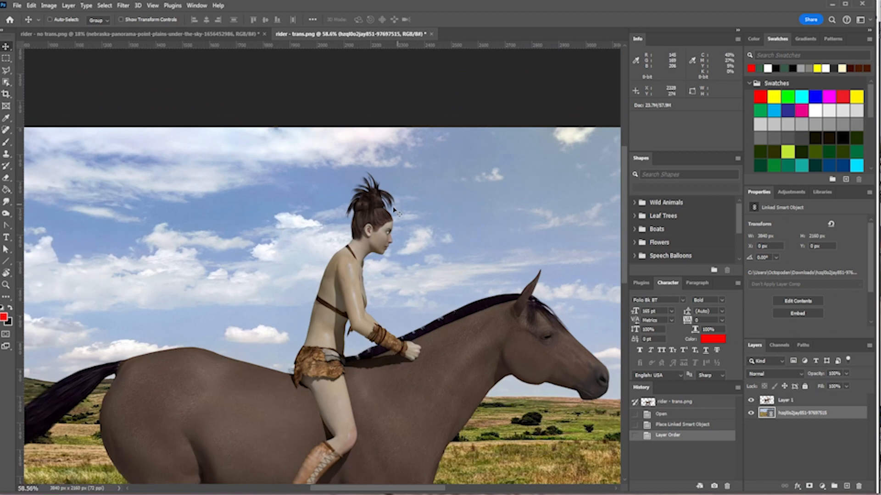
{"action": "scroll", "coordinate": [394, 209], "scroll_direction": "down", "scroll_amount": 4, "text": "alt"}
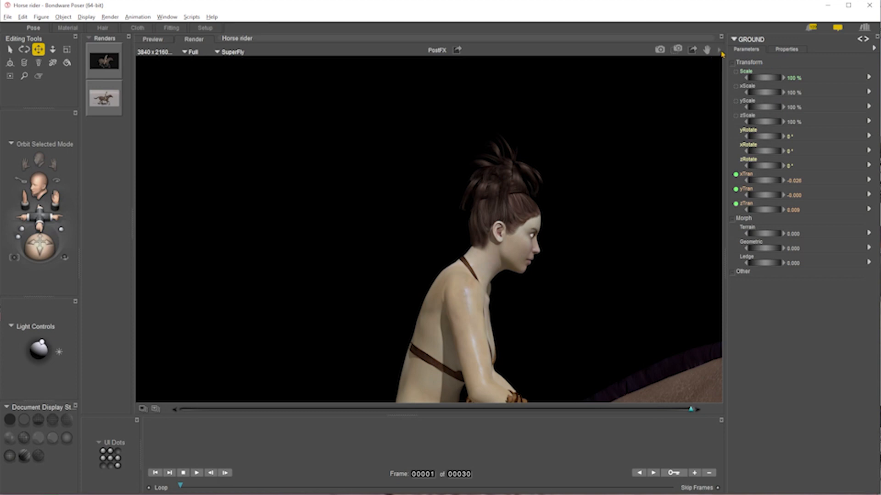
Step: In Poser, show the properties of the GROUND object
{"action": "left_click", "coordinate": [759, 40]}
{"action": "left_click", "coordinate": [823, 38]}
{"action": "left_click", "coordinate": [787, 50]}
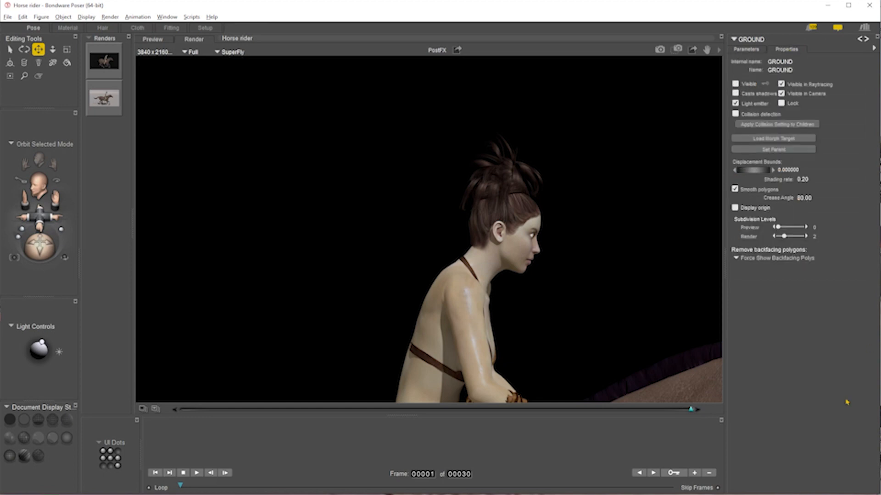